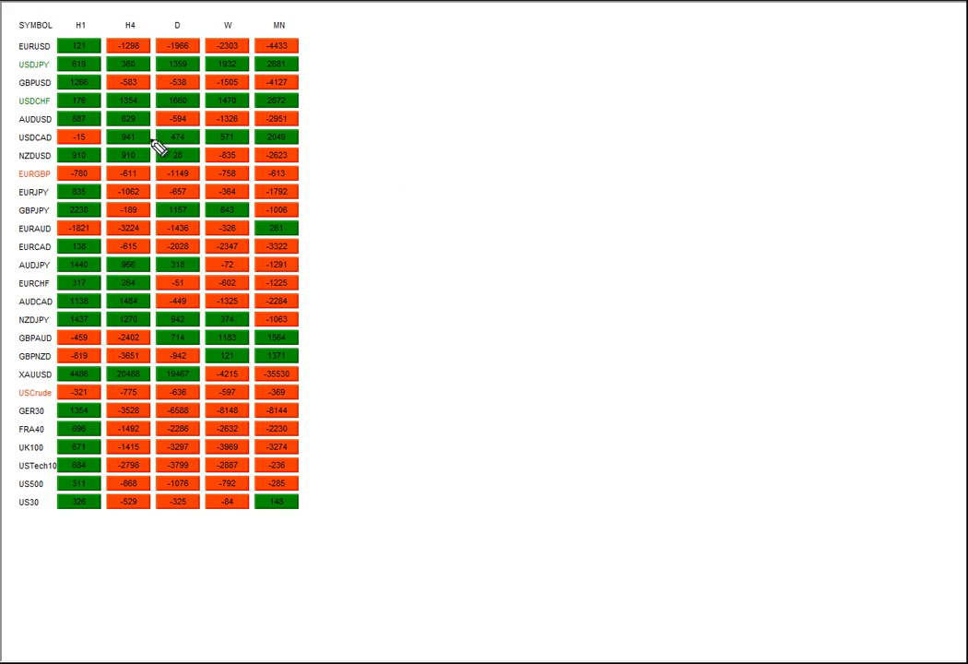
Mark the USDJPY, USDCHF, EURGBP and USCrude rows with freehand underlines, then clear the drawings.
{"action": "left_click_drag", "start_coordinate": [16, 73], "coordinate": [41, 74]}
{"action": "mouse_move", "coordinate": [305, 69]}
{"action": "left_mouse_down"}
{"action": "mouse_move", "coordinate": [345, 66]}
{"action": "mouse_move", "coordinate": [327, 59]}
{"action": "left_mouse_up"}
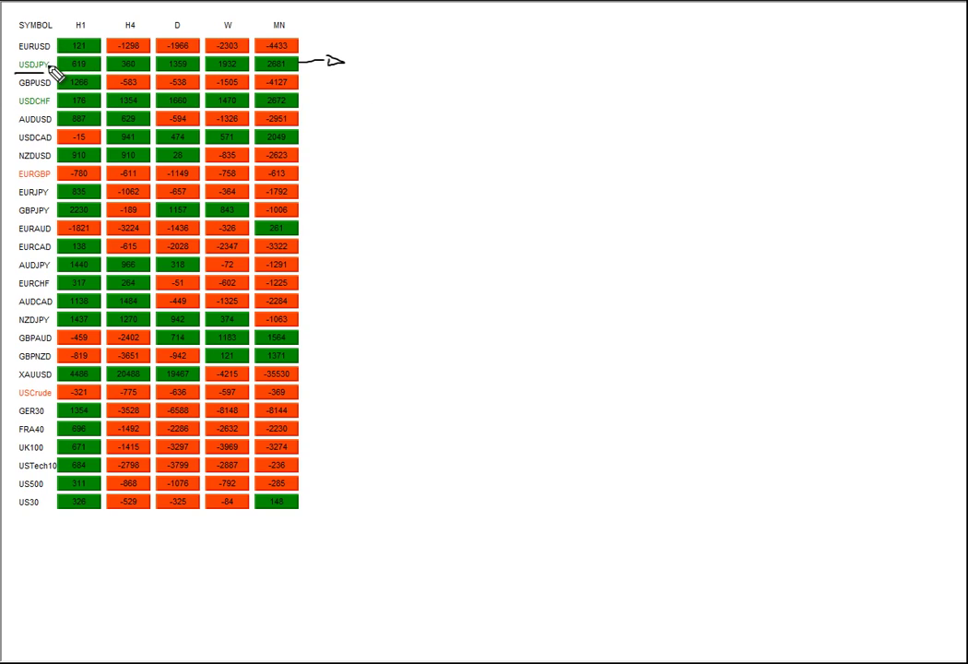
{"action": "left_click_drag", "start_coordinate": [41, 73], "coordinate": [302, 71]}
{"action": "left_click_drag", "start_coordinate": [17, 105], "coordinate": [302, 107]}
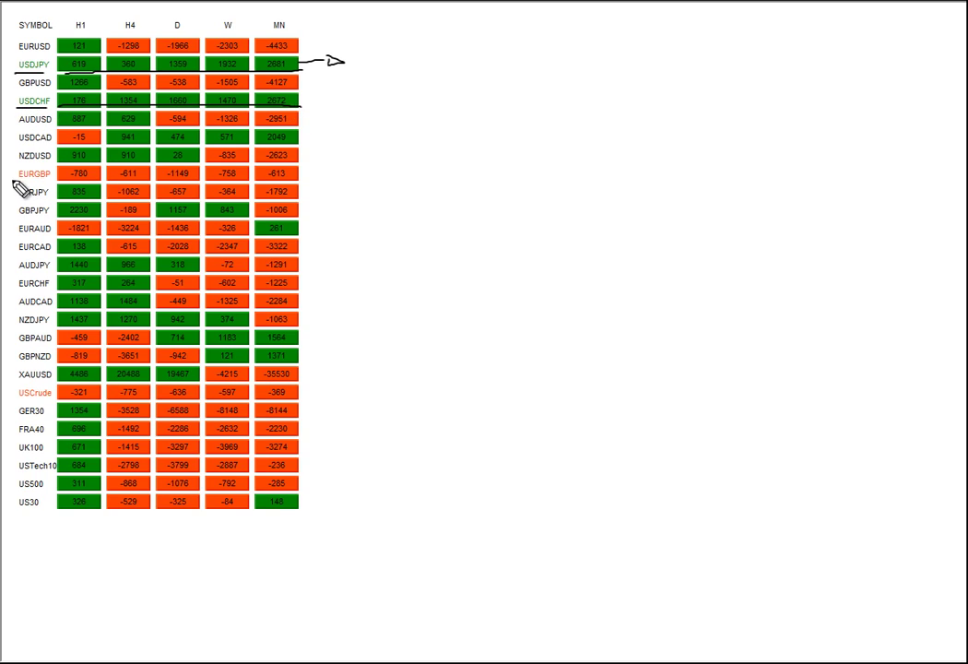
{"action": "left_click_drag", "start_coordinate": [13, 181], "coordinate": [293, 177]}
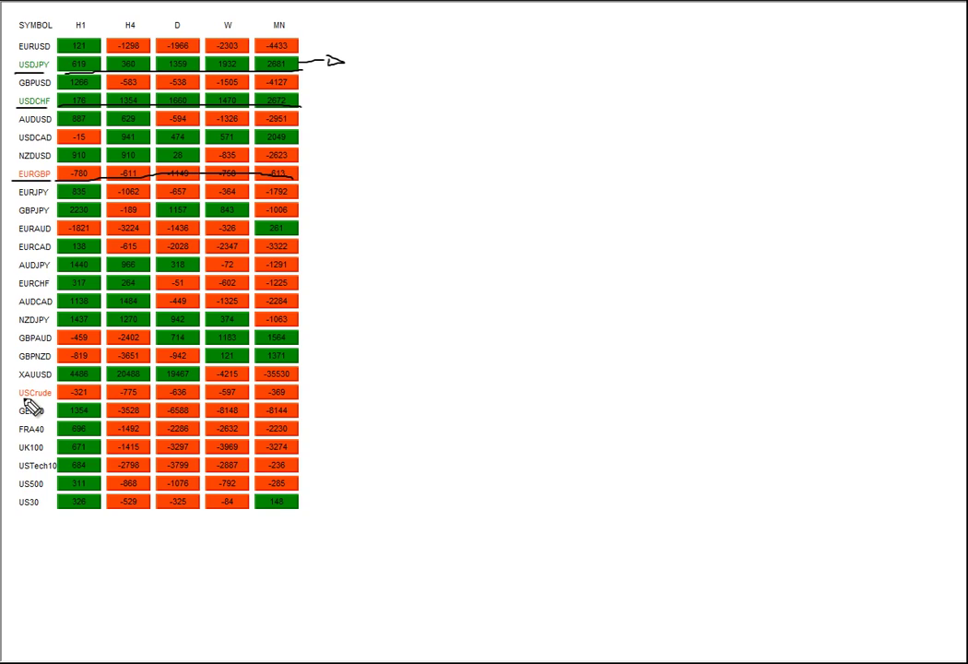
{"action": "left_click_drag", "start_coordinate": [18, 403], "coordinate": [337, 403]}
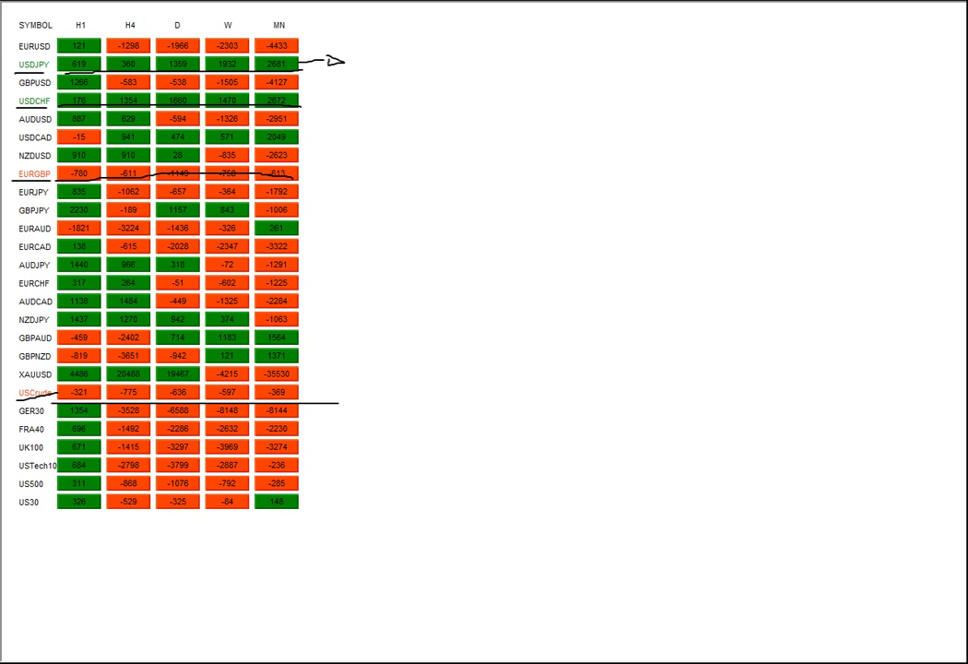
{"action": "key", "text": "e"}
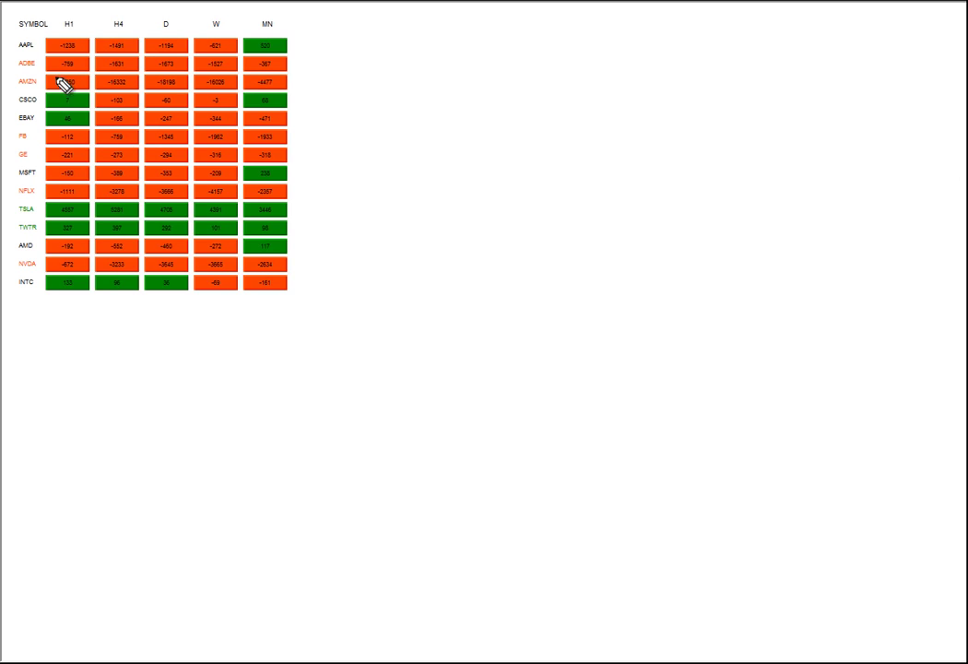
Underline the ADBE, AMZN, FB, GE and NFLX rows and the TSLA symbol freehand, then erase the markings.
{"action": "left_click_drag", "start_coordinate": [38, 70], "coordinate": [301, 73]}
{"action": "left_click_drag", "start_coordinate": [43, 92], "coordinate": [309, 92]}
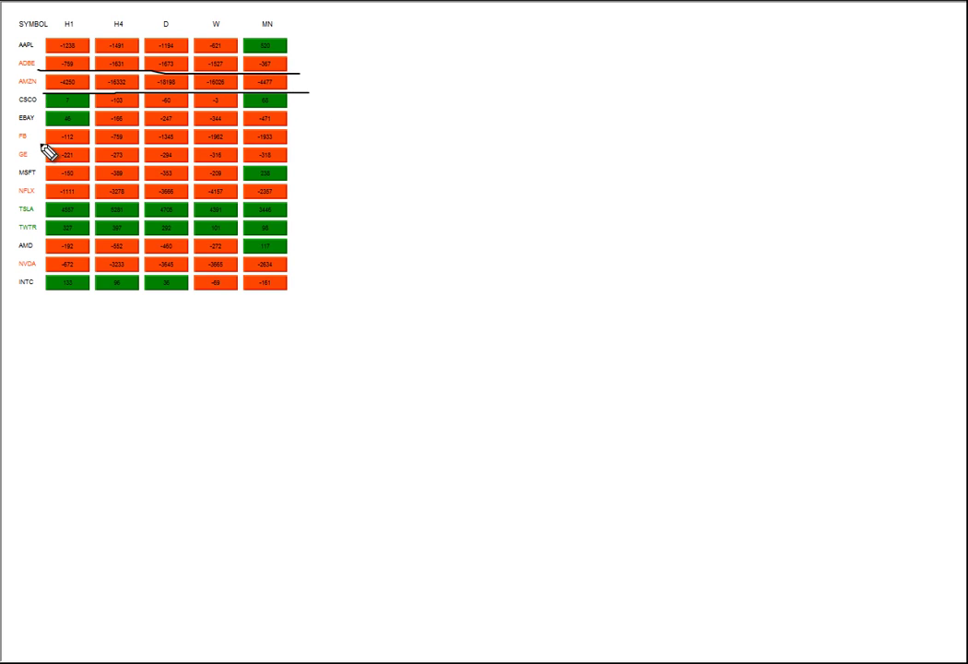
{"action": "left_click_drag", "start_coordinate": [40, 144], "coordinate": [279, 144]}
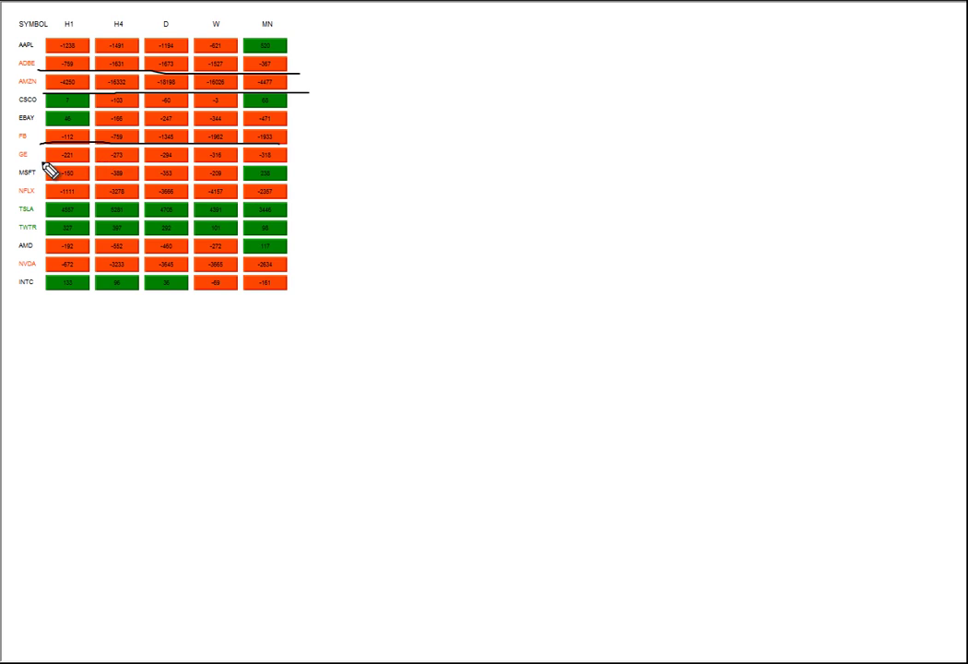
{"action": "left_click_drag", "start_coordinate": [41, 163], "coordinate": [313, 164]}
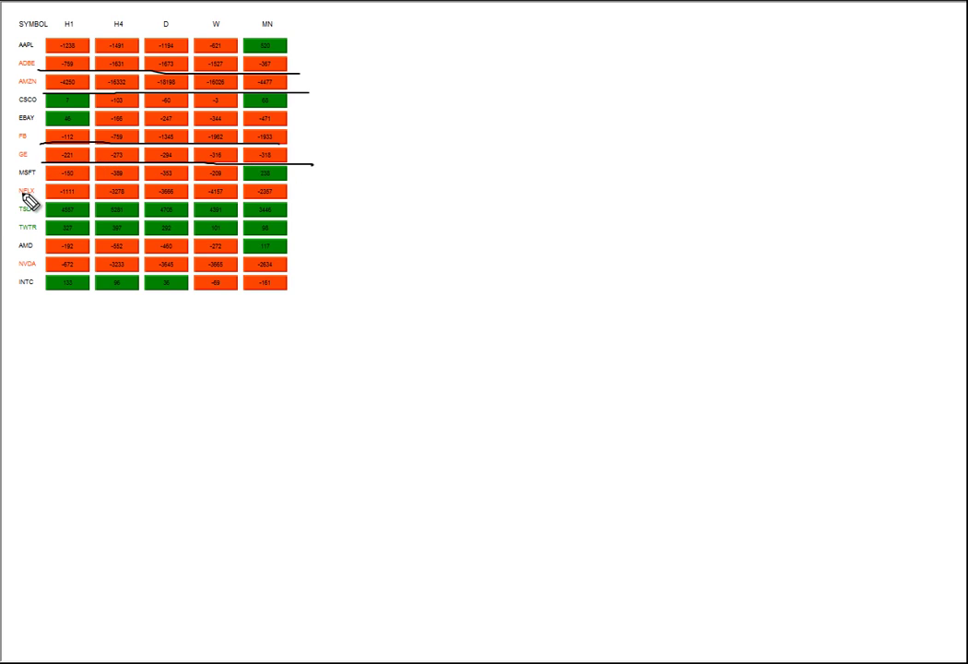
{"action": "left_click_drag", "start_coordinate": [40, 198], "coordinate": [302, 188]}
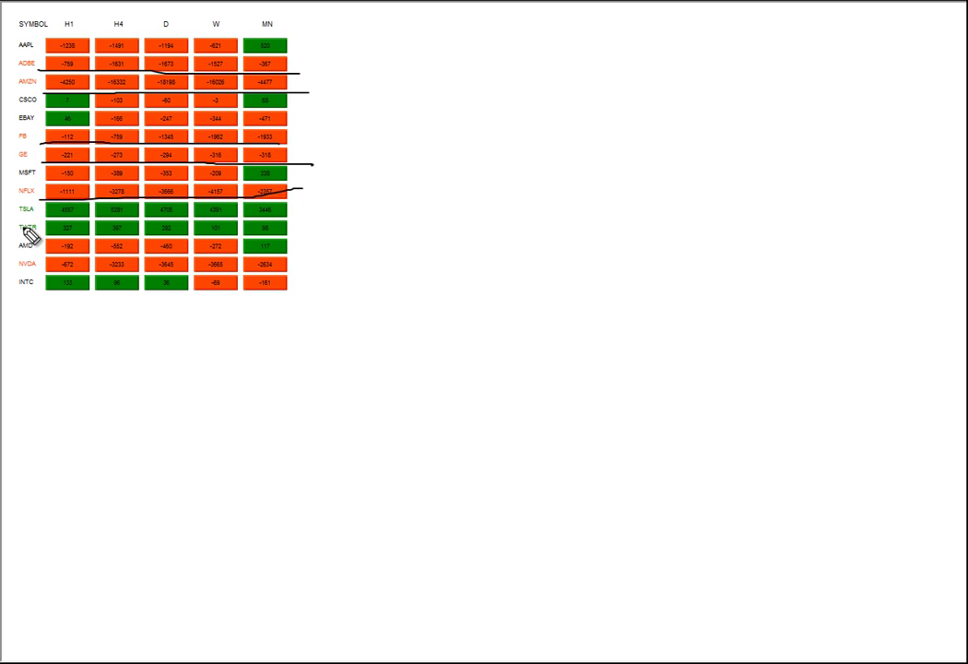
{"action": "left_click_drag", "start_coordinate": [15, 215], "coordinate": [32, 211]}
{"action": "key", "text": "e"}
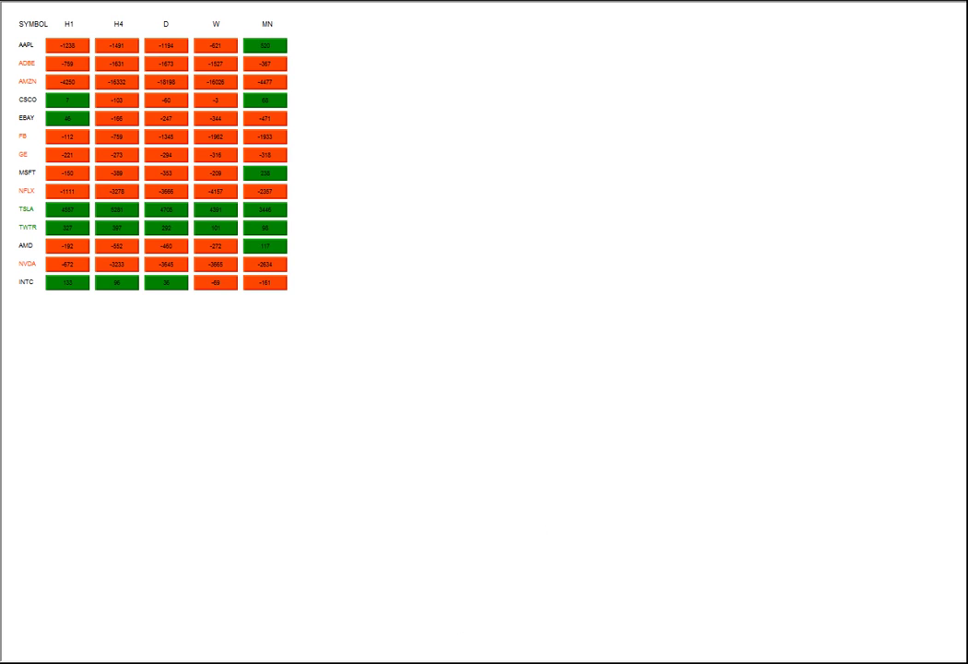
Switch to the trading platform window with the EURUSD Daily chart.
{"action": "mouse_move", "coordinate": [484, 663]}
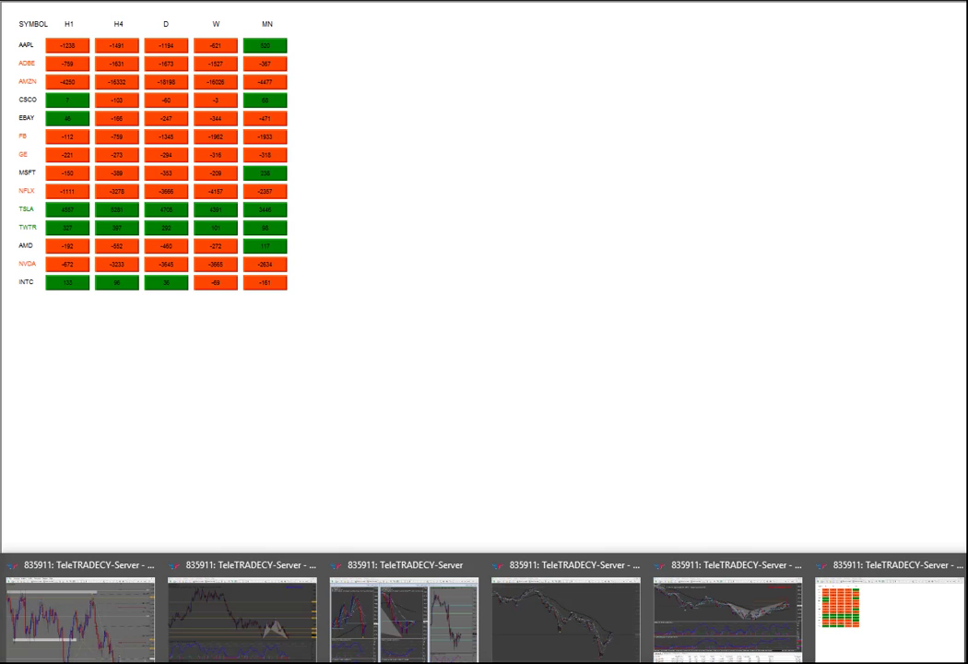
{"action": "left_click", "coordinate": [104, 617]}
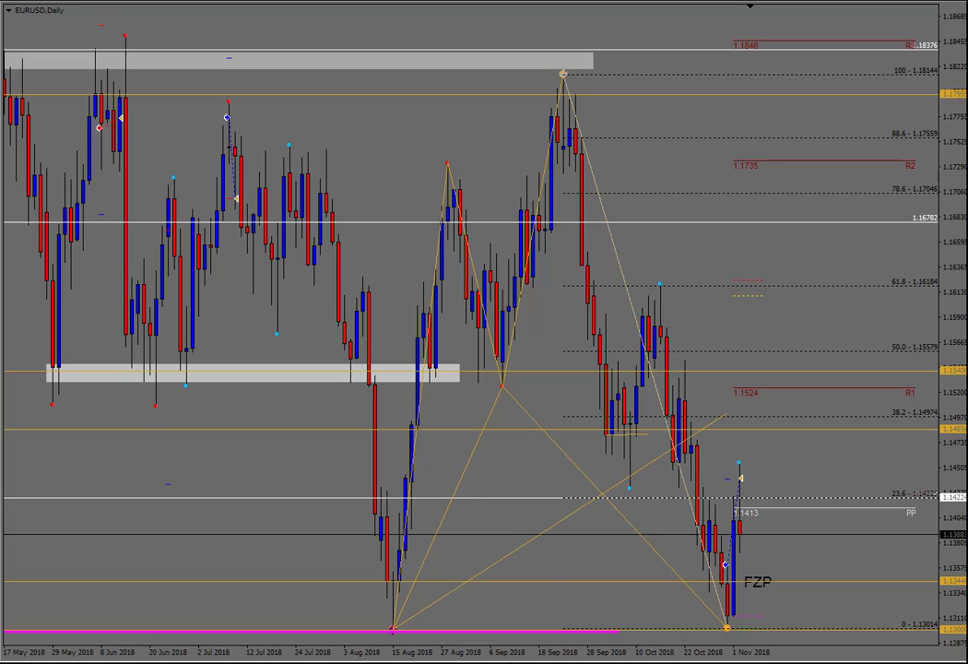
Switch to the trading diary workbook in Excel and open the sheet for Ottobre 2018.
{"action": "mouse_move", "coordinate": [406, 662]}
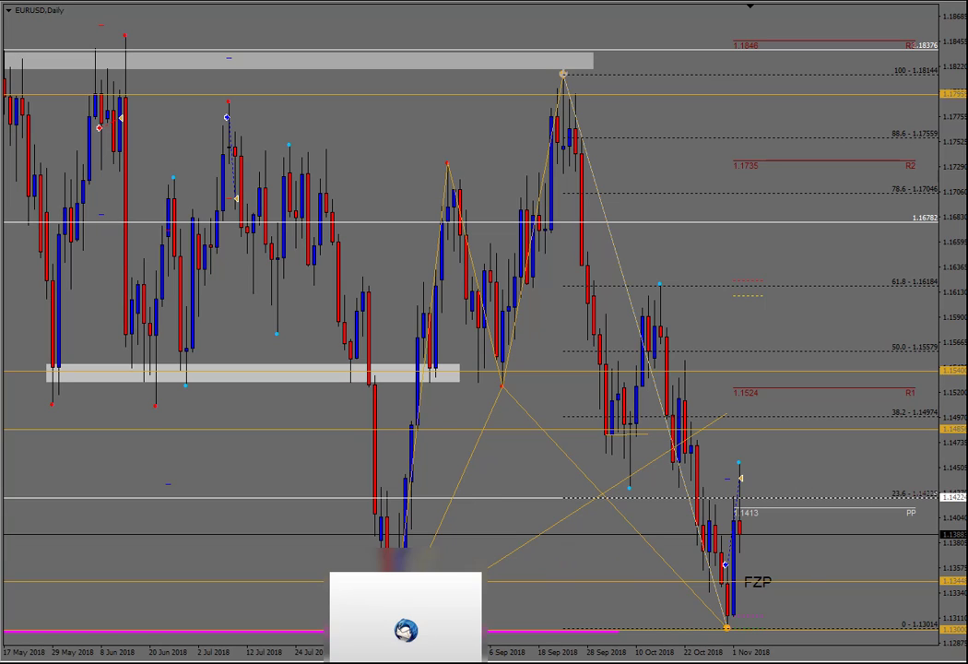
{"action": "mouse_move", "coordinate": [368, 663]}
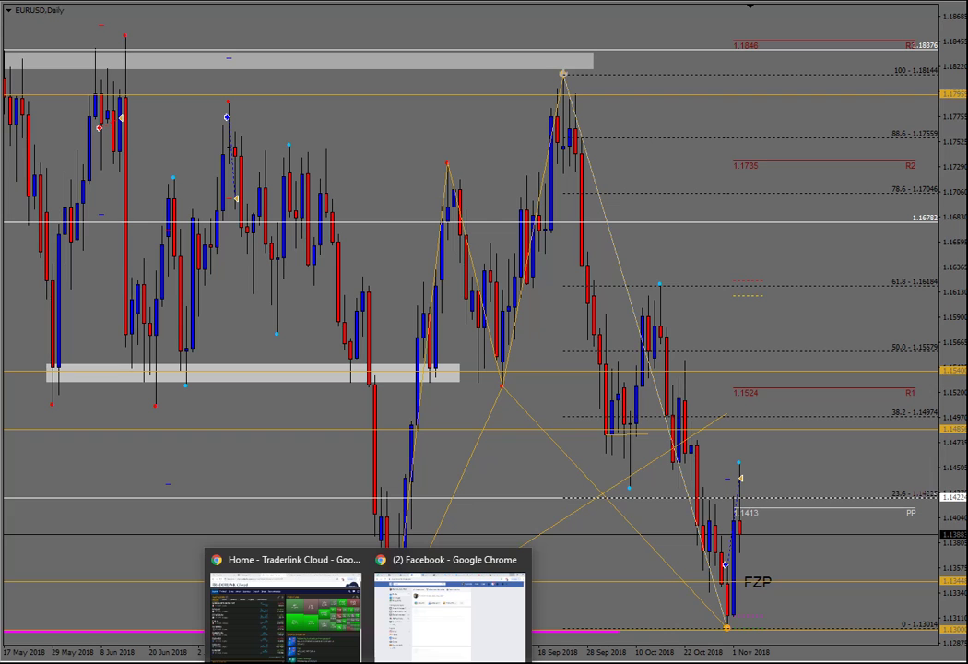
{"action": "left_click", "coordinate": [450, 609]}
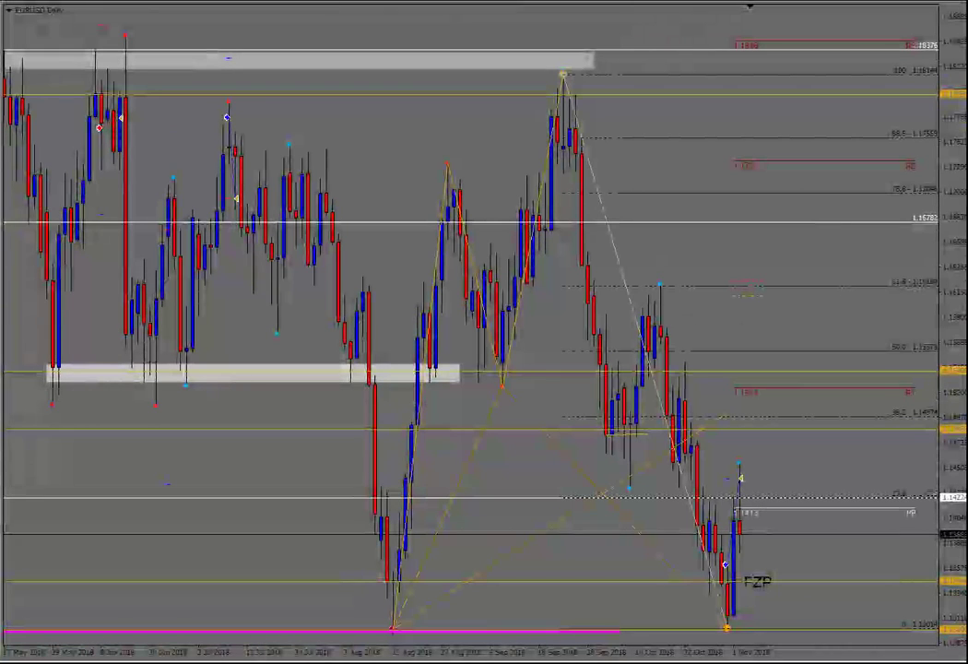
{"action": "key", "text": "alt+Tab"}
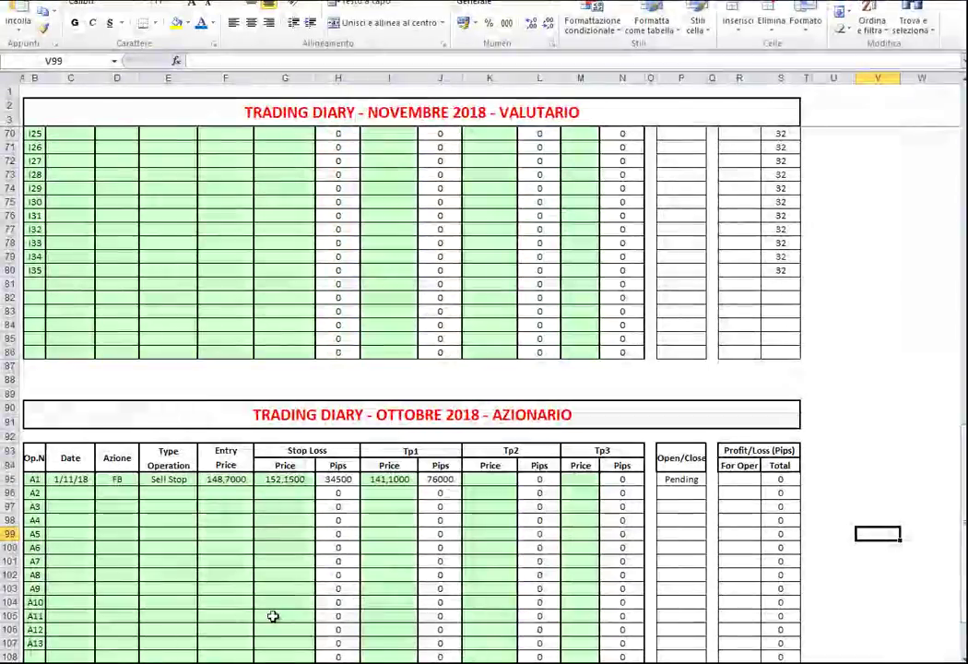
{"action": "key", "text": "ctrl+Page_Up"}
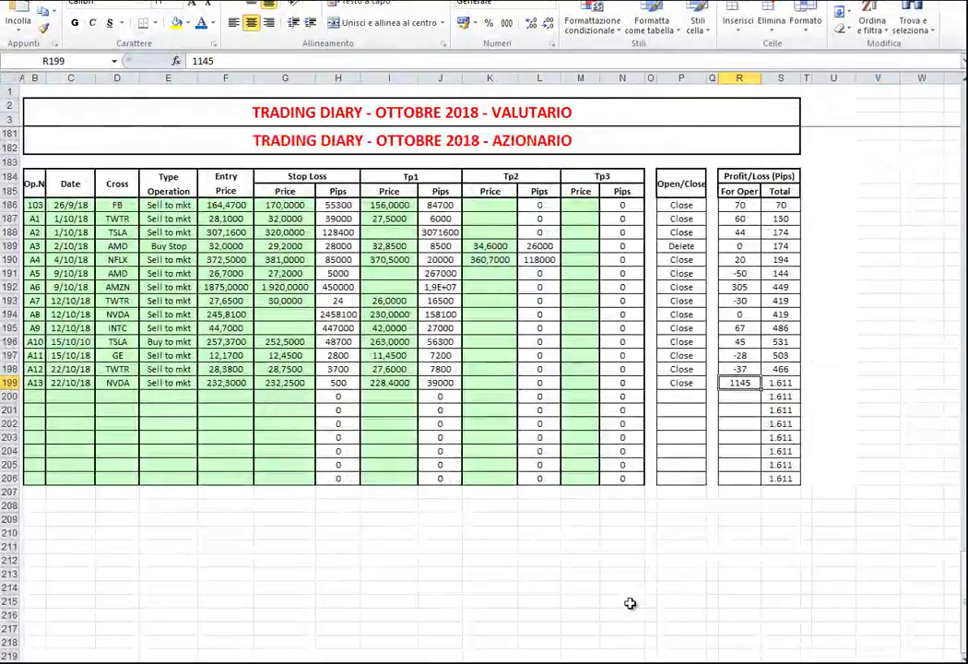
Review the October currency trades, select the V96 USD/CHF row, circle its running total with an arrow, and clear the drawing.
{"action": "scroll", "coordinate": [624, 601], "scroll_direction": "up", "scroll_amount": 10}
{"action": "scroll", "coordinate": [624, 601], "scroll_direction": "up", "scroll_amount": 15}
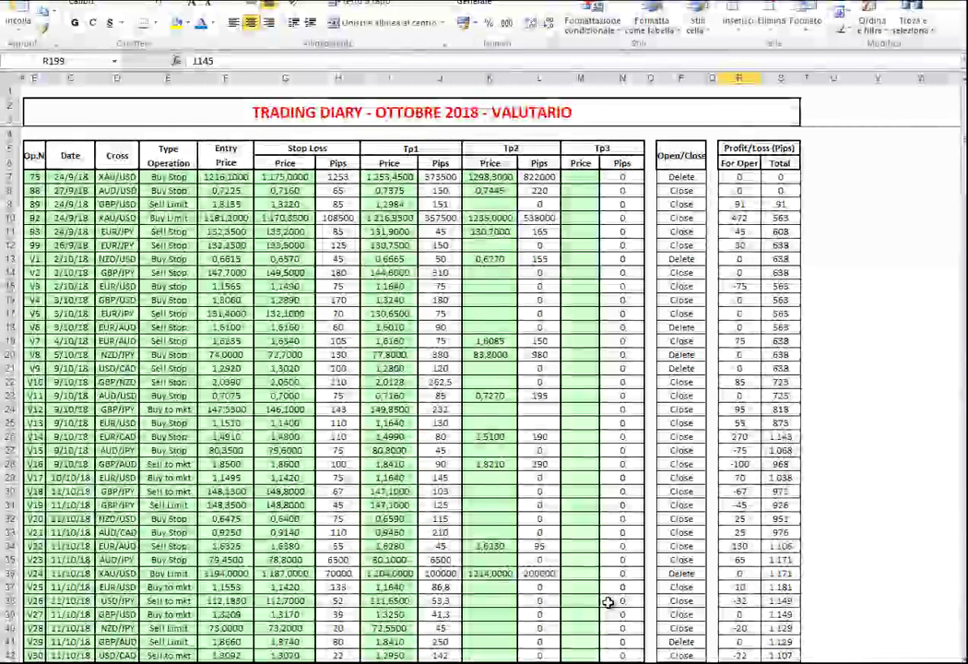
{"action": "scroll", "coordinate": [590, 594], "scroll_direction": "down", "scroll_amount": 3}
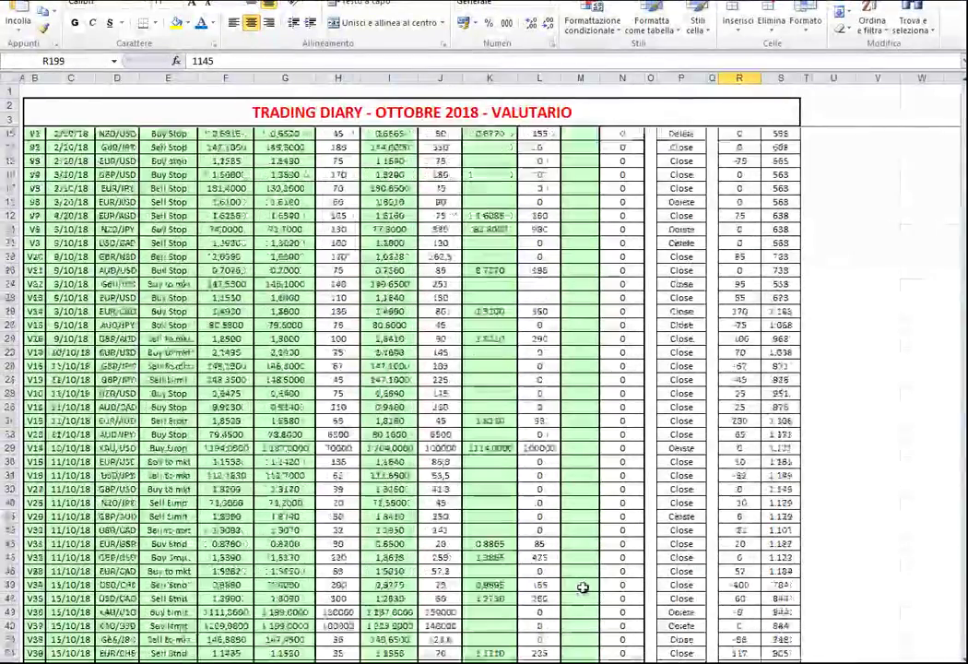
{"action": "scroll", "coordinate": [582, 587], "scroll_direction": "down", "scroll_amount": 11}
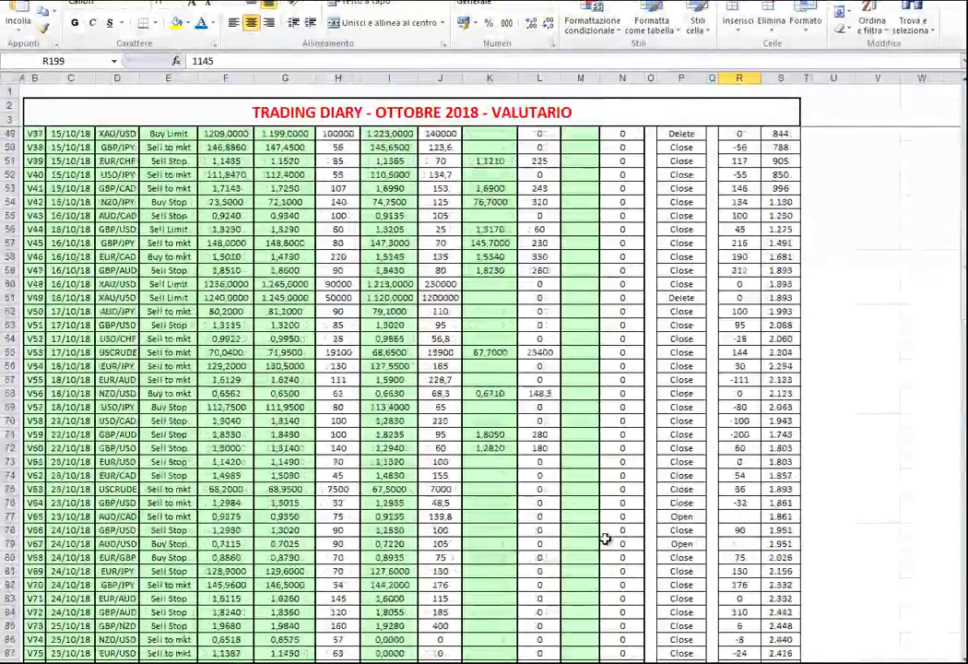
{"action": "scroll", "coordinate": [604, 538], "scroll_direction": "down", "scroll_amount": 12}
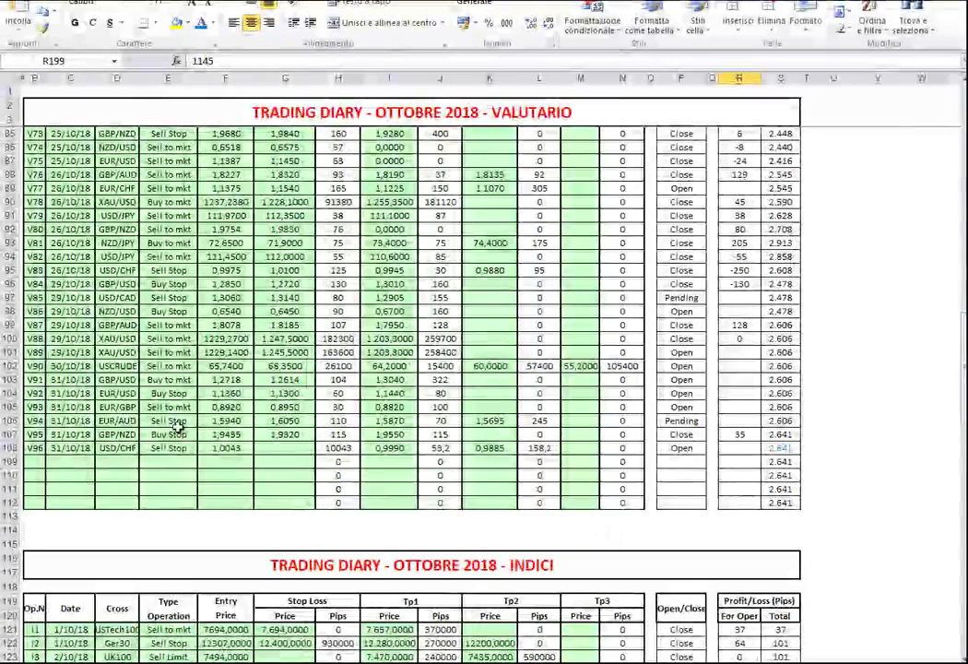
{"action": "left_click_drag", "start_coordinate": [34, 447], "coordinate": [807, 449]}
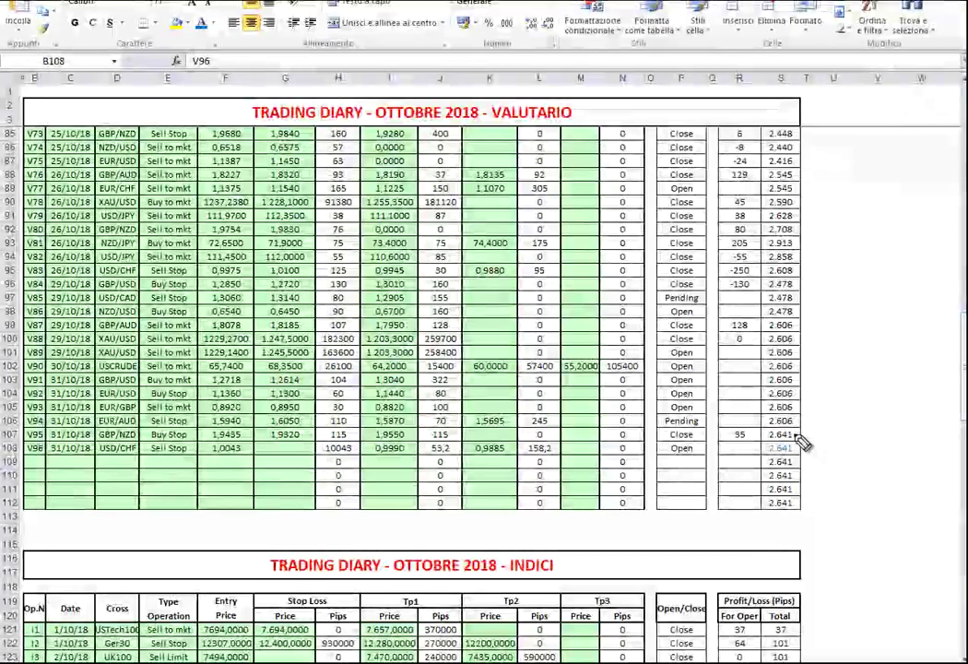
{"action": "mouse_move", "coordinate": [794, 439]}
{"action": "left_mouse_down"}
{"action": "mouse_move", "coordinate": [760, 460]}
{"action": "mouse_move", "coordinate": [794, 467]}
{"action": "mouse_move", "coordinate": [837, 445]}
{"action": "mouse_move", "coordinate": [832, 441]}
{"action": "left_mouse_up"}
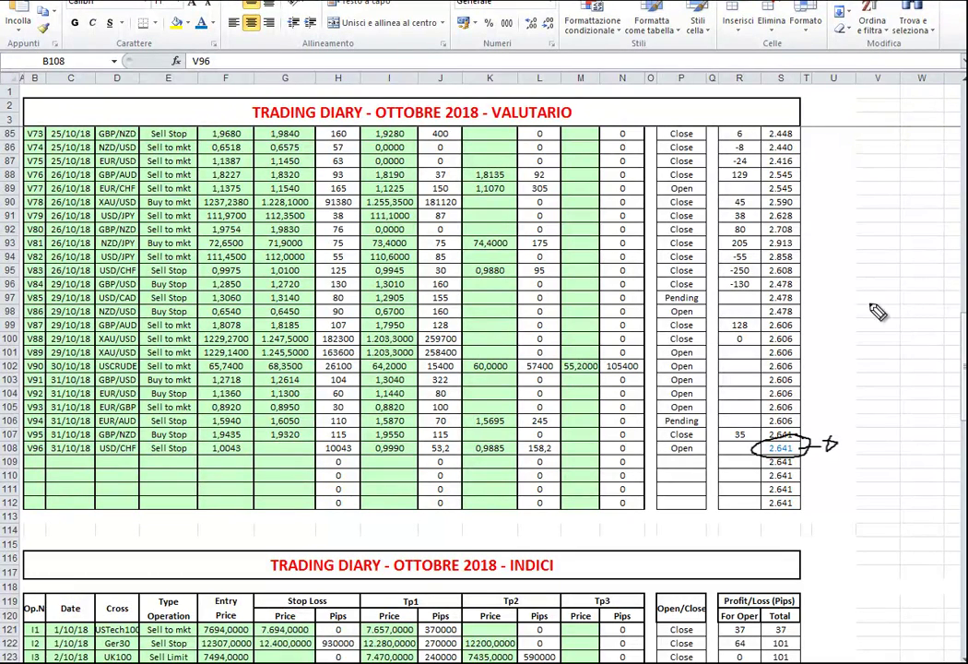
{"action": "key", "text": "e"}
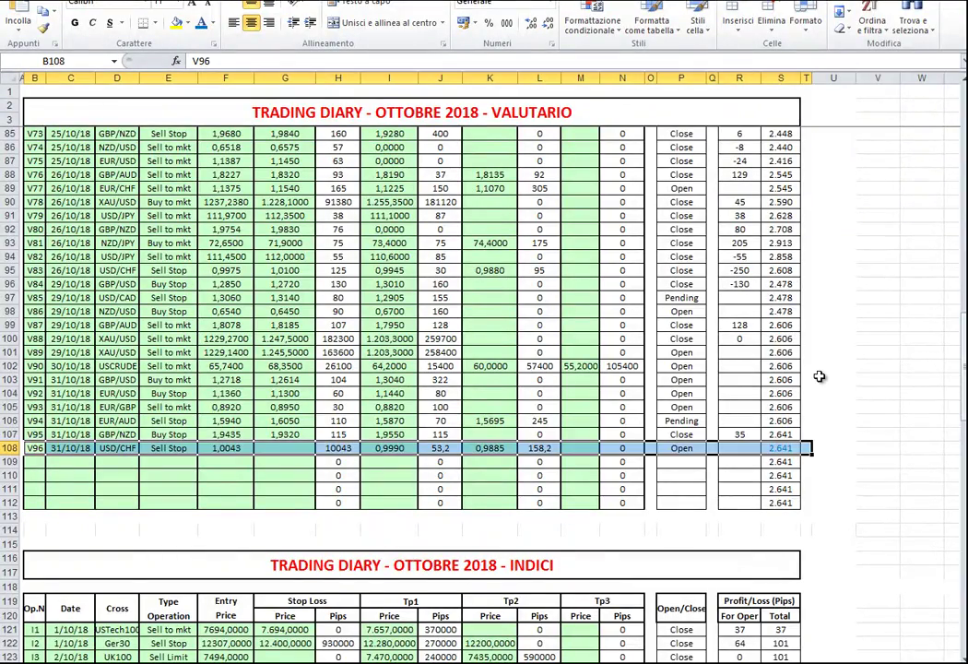
Examine the last October index trade, I51 on USTech100, by selecting its row and then its running total in S171.
{"action": "scroll", "coordinate": [820, 374], "scroll_direction": "down", "scroll_amount": 12}
{"action": "scroll", "coordinate": [819, 379], "scroll_direction": "down", "scroll_amount": 8}
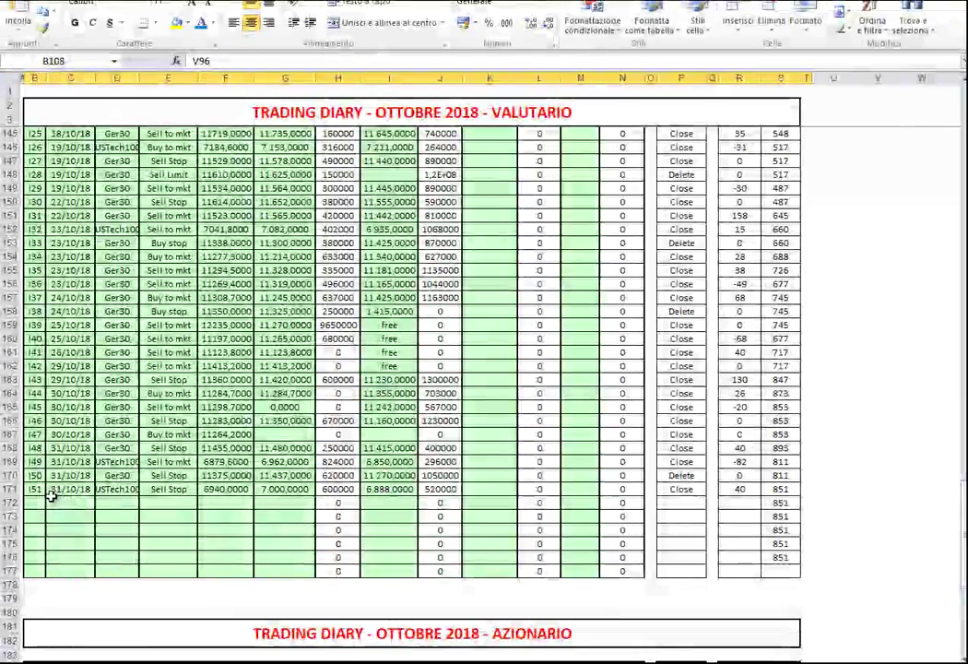
{"action": "left_click_drag", "start_coordinate": [44, 489], "coordinate": [791, 497]}
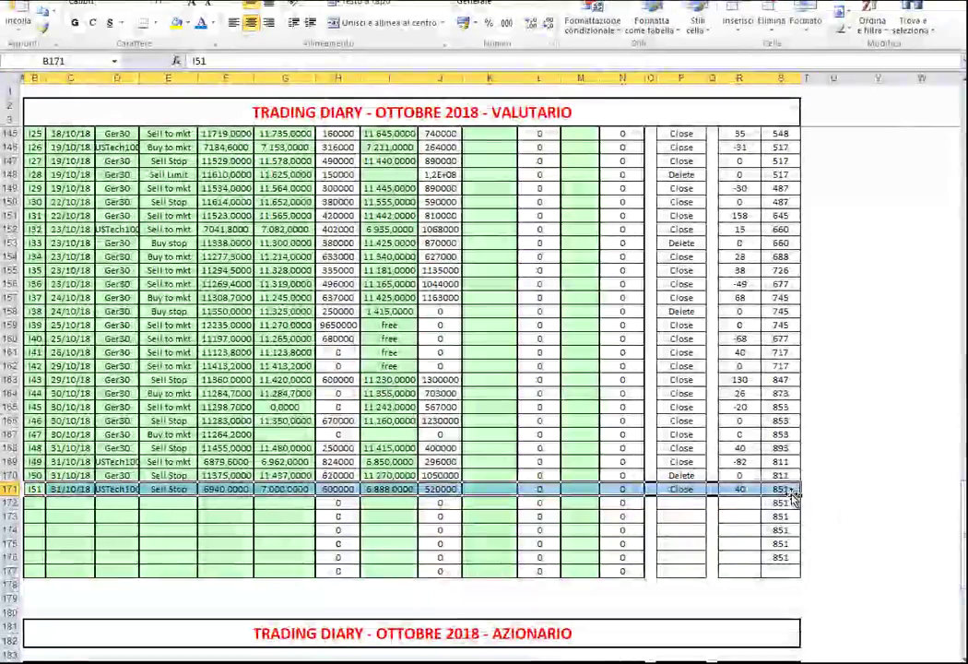
{"action": "scroll", "coordinate": [783, 493], "scroll_direction": "up", "scroll_amount": 3}
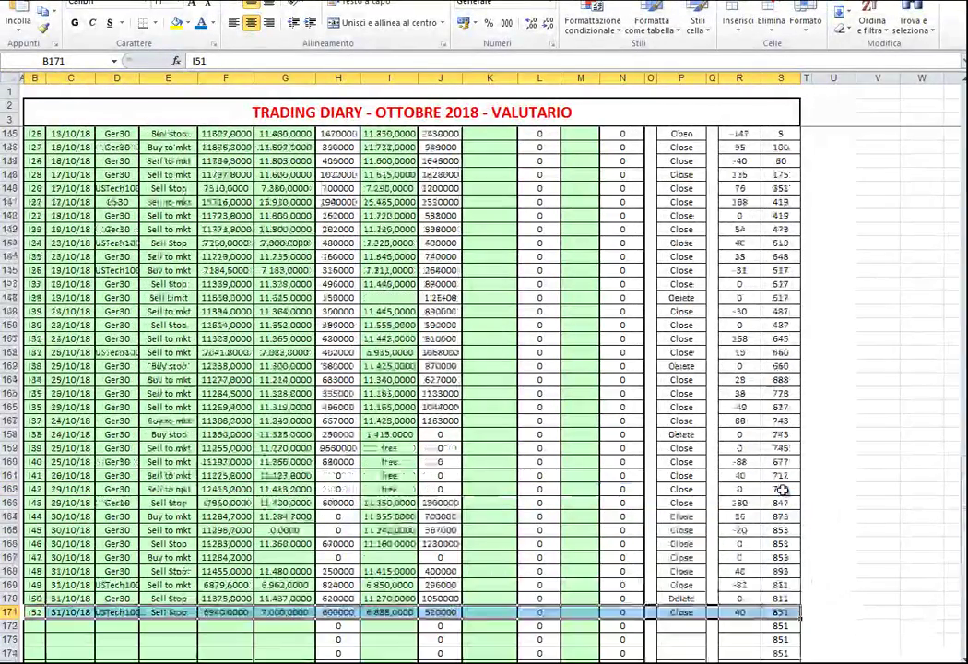
{"action": "scroll", "coordinate": [781, 495], "scroll_direction": "down", "scroll_amount": 2}
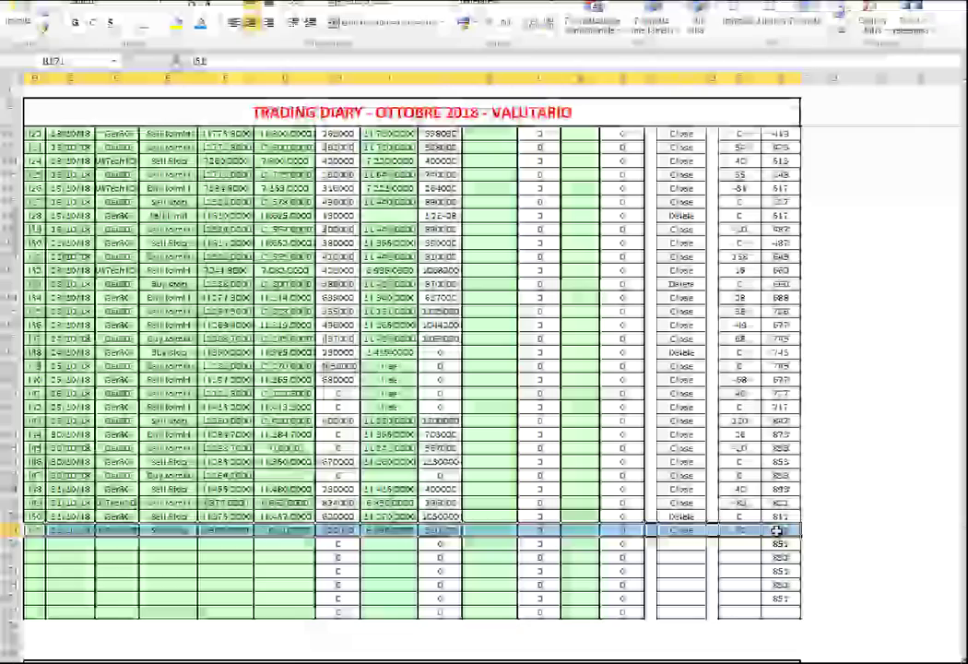
{"action": "left_click", "coordinate": [777, 531]}
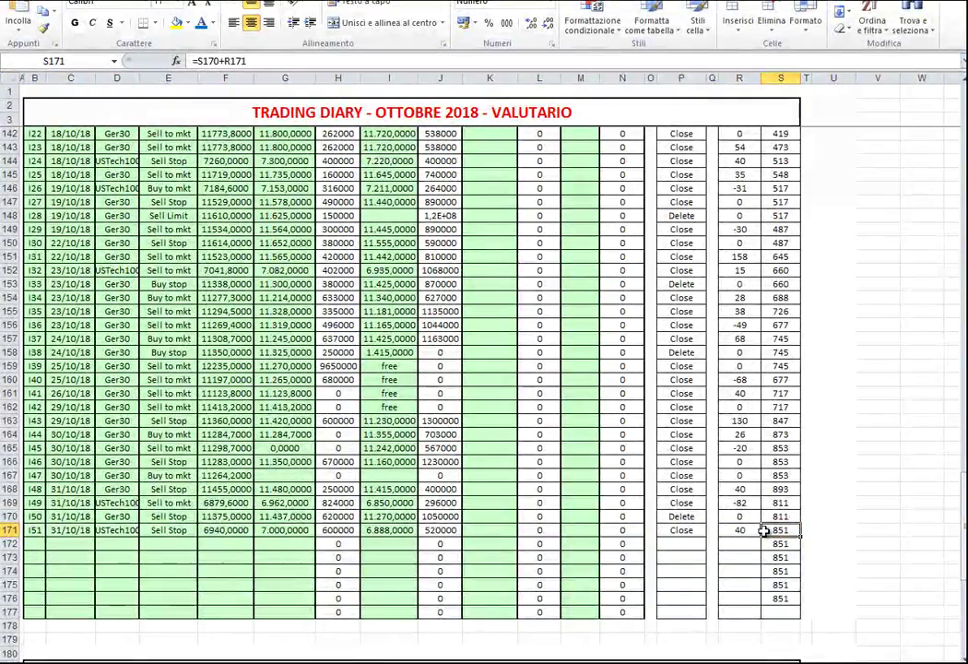
Examine the October stock trades and select the running total of the last one, A13 on NVDA, in S199.
{"action": "scroll", "coordinate": [778, 531], "scroll_direction": "down", "scroll_amount": 3}
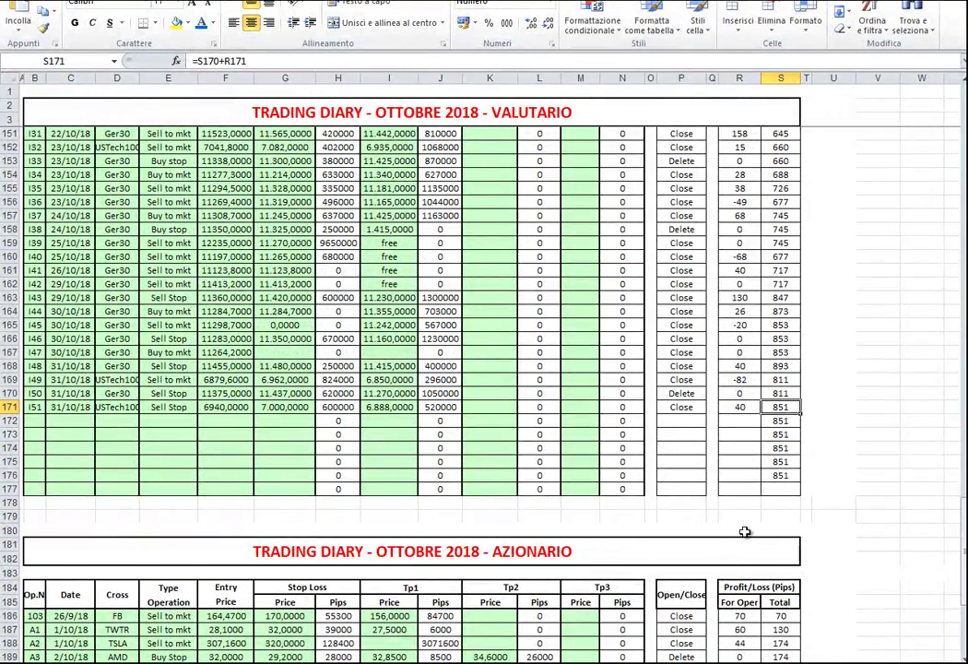
{"action": "scroll", "coordinate": [740, 530], "scroll_direction": "down", "scroll_amount": 8}
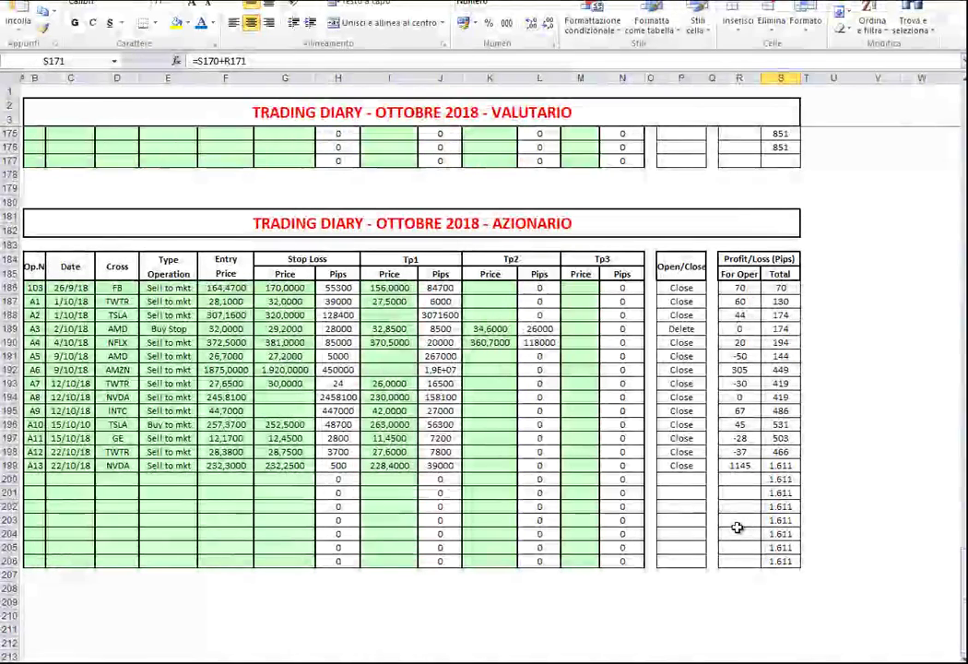
{"action": "left_click", "coordinate": [790, 468]}
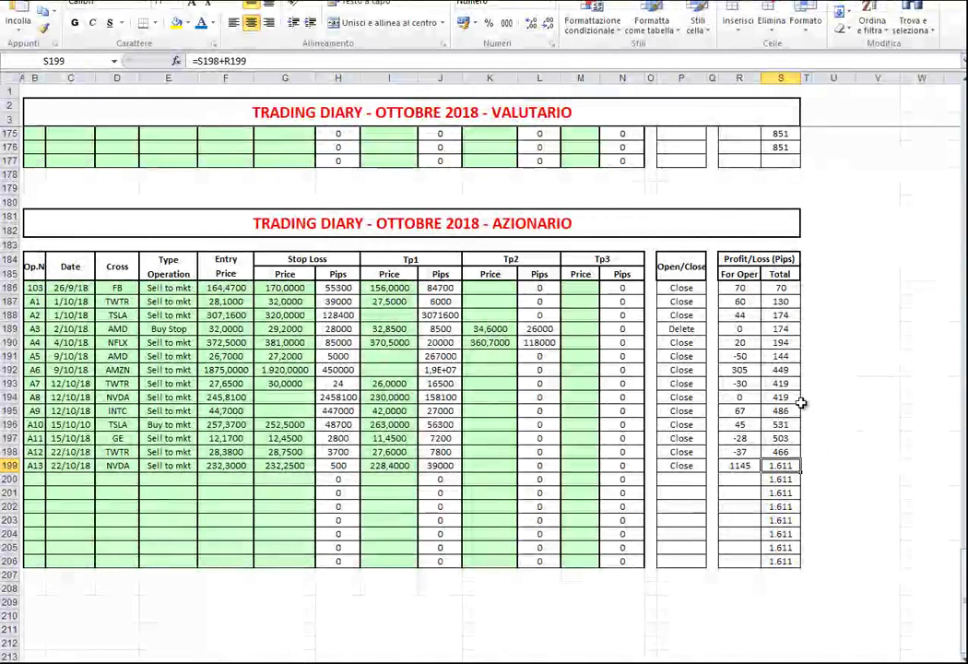
Recheck the October results by selecting the currency running totals in S112 and S108, then review the index and stock sections.
{"action": "scroll", "coordinate": [753, 416], "scroll_direction": "up", "scroll_amount": 4}
{"action": "scroll", "coordinate": [754, 417], "scroll_direction": "up", "scroll_amount": 20}
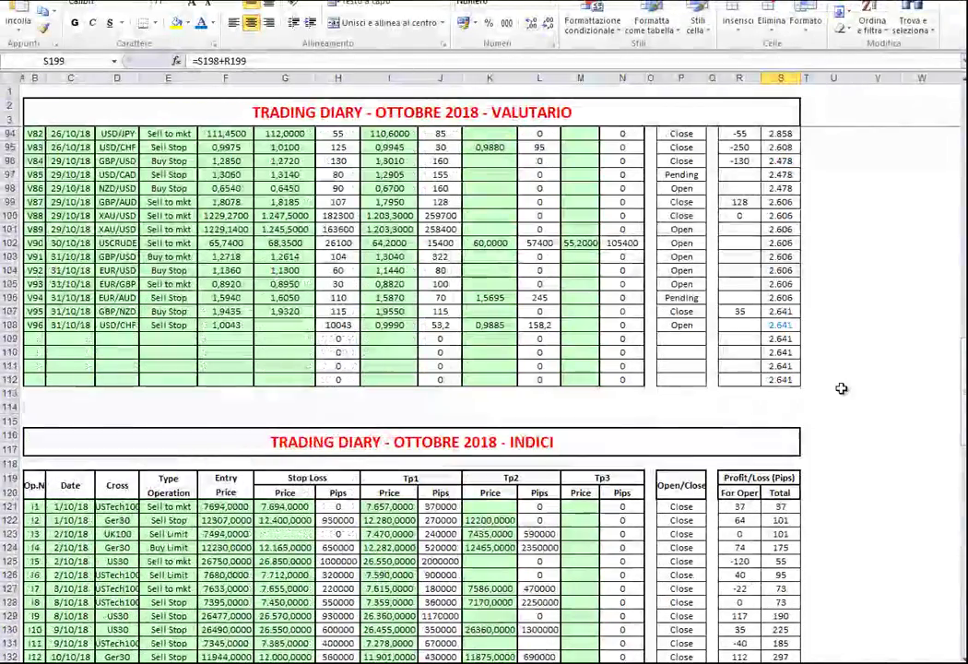
{"action": "left_click", "coordinate": [780, 378]}
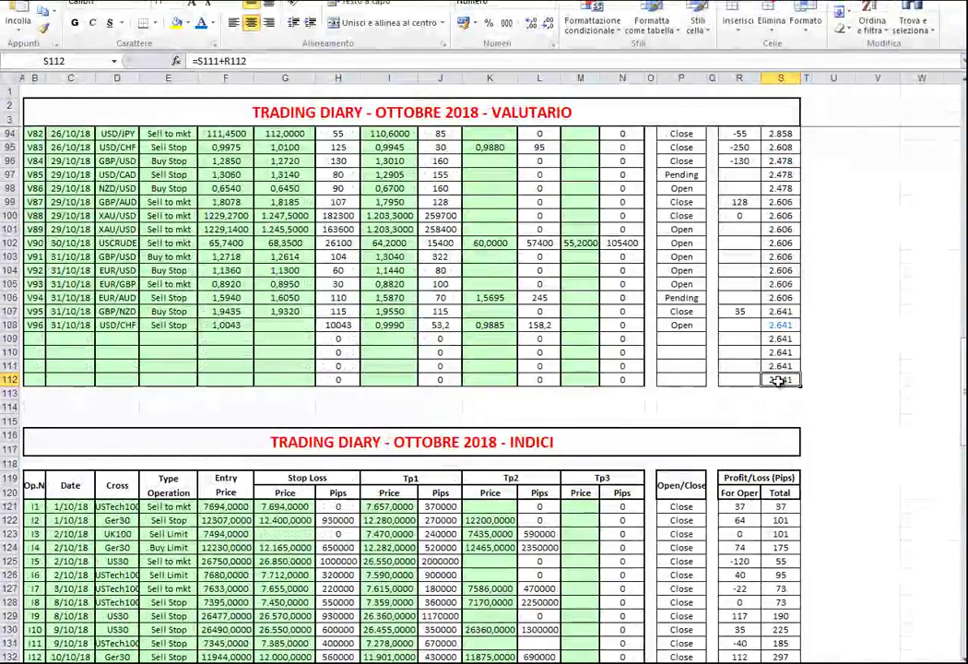
{"action": "left_click", "coordinate": [785, 325]}
{"action": "scroll", "coordinate": [791, 555], "scroll_direction": "down", "scroll_amount": 15}
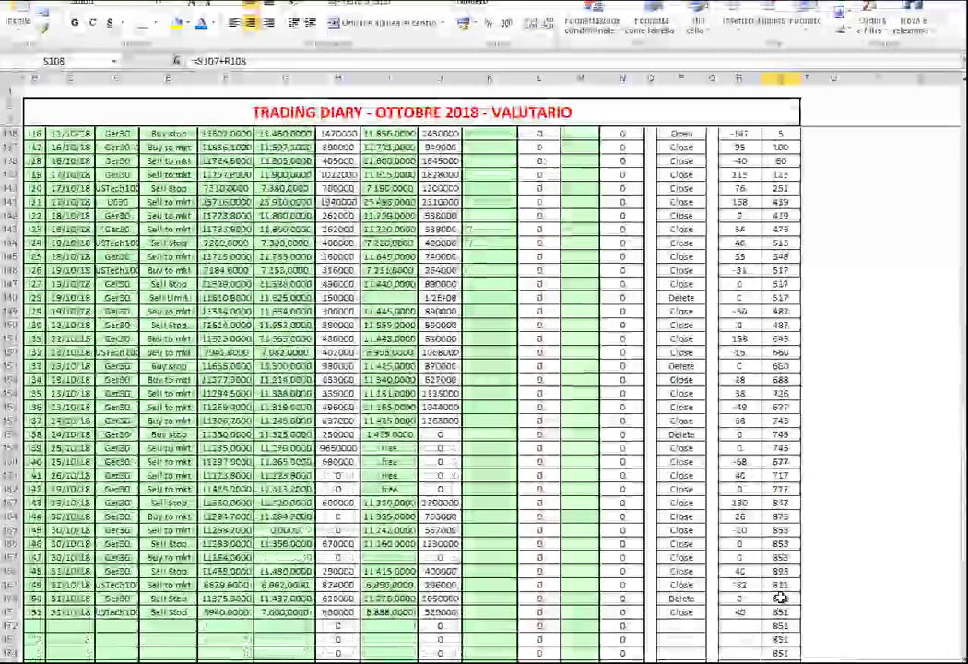
{"action": "scroll", "coordinate": [790, 599], "scroll_direction": "down", "scroll_amount": 4}
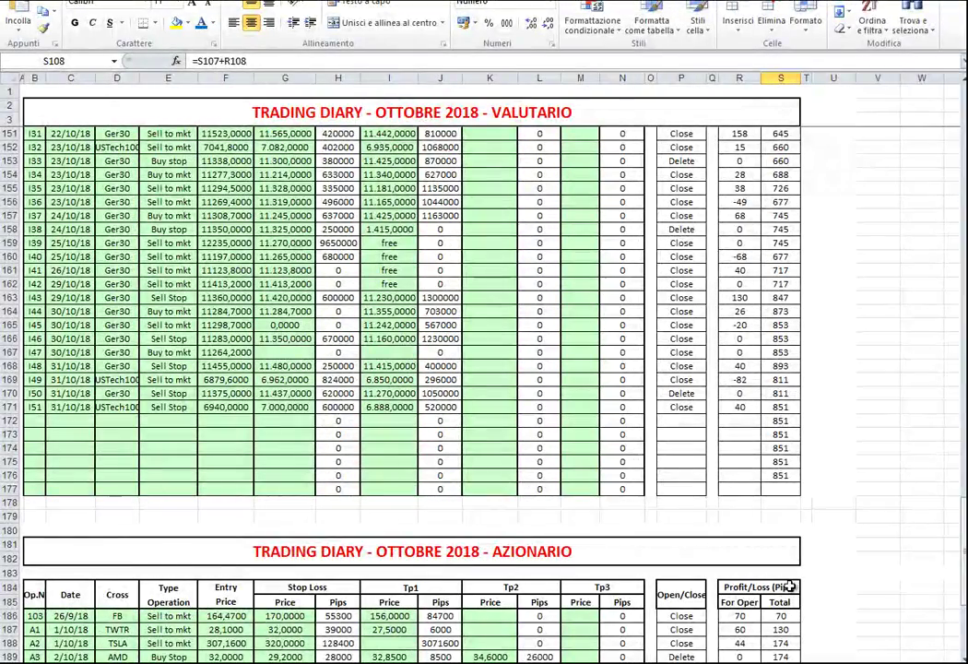
{"action": "scroll", "coordinate": [627, 368], "scroll_direction": "down", "scroll_amount": 8}
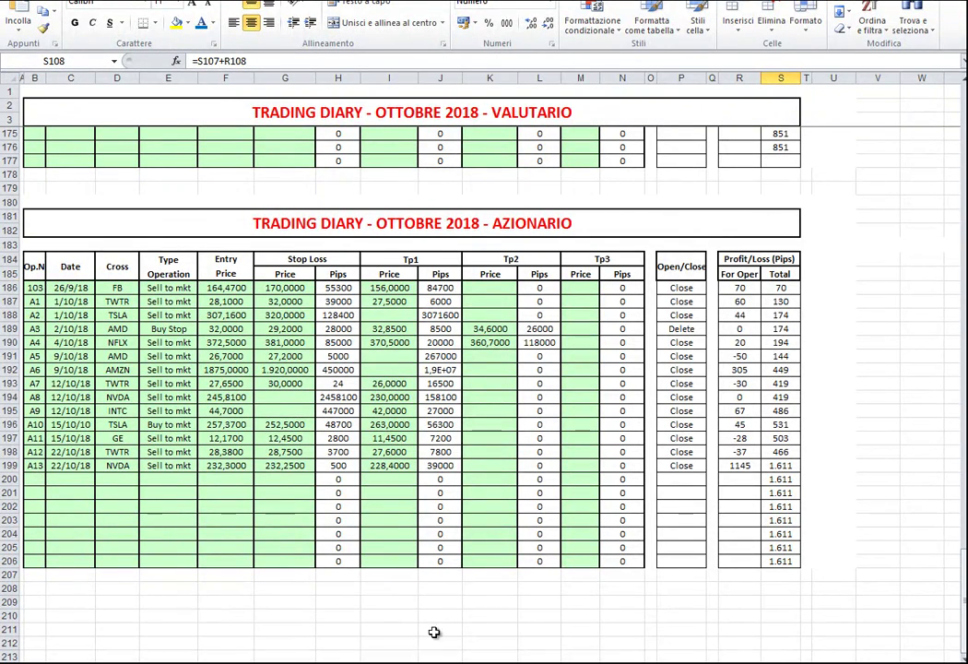
Open the November 2018 diary sheet and select the running total of the last currency trade, V5 on EUR/JPY, in S23.
{"action": "key", "text": "ctrl+Page_Down"}
{"action": "scroll", "coordinate": [667, 361], "scroll_direction": "up", "scroll_amount": 20}
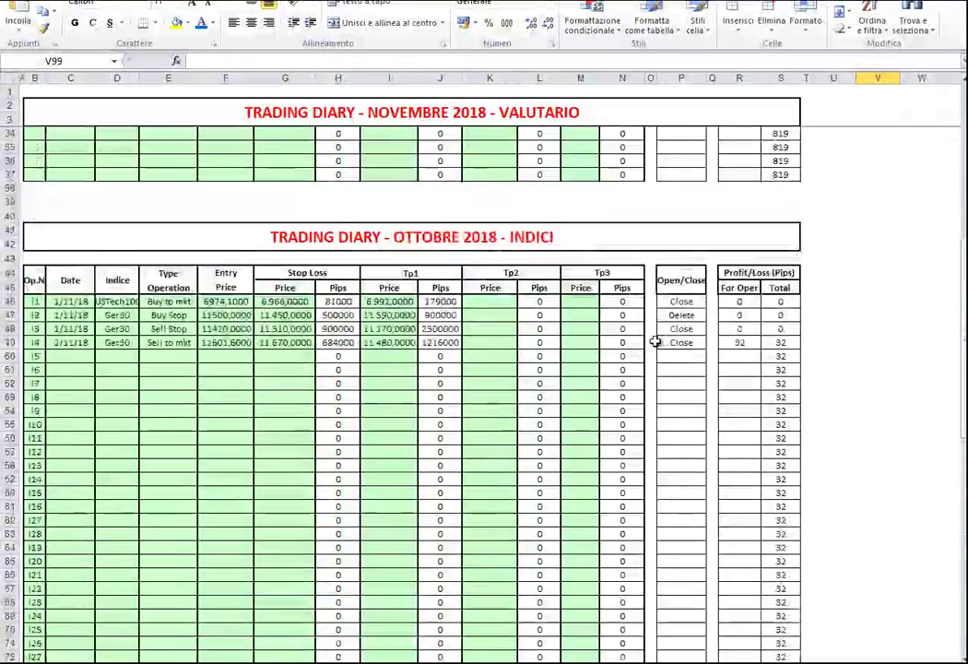
{"action": "scroll", "coordinate": [650, 341], "scroll_direction": "up", "scroll_amount": 3}
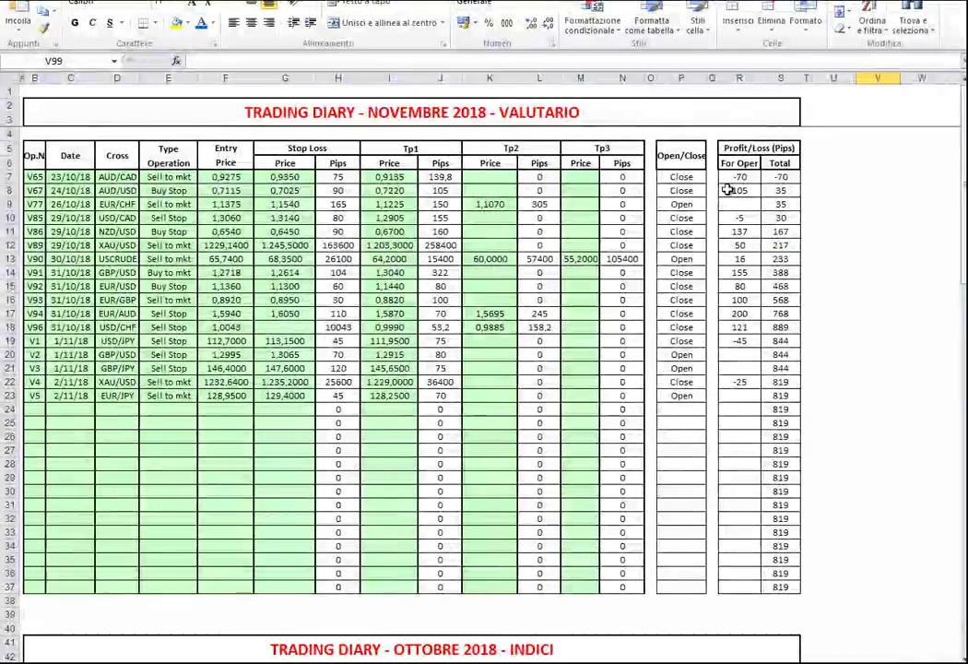
{"action": "left_click", "coordinate": [789, 393]}
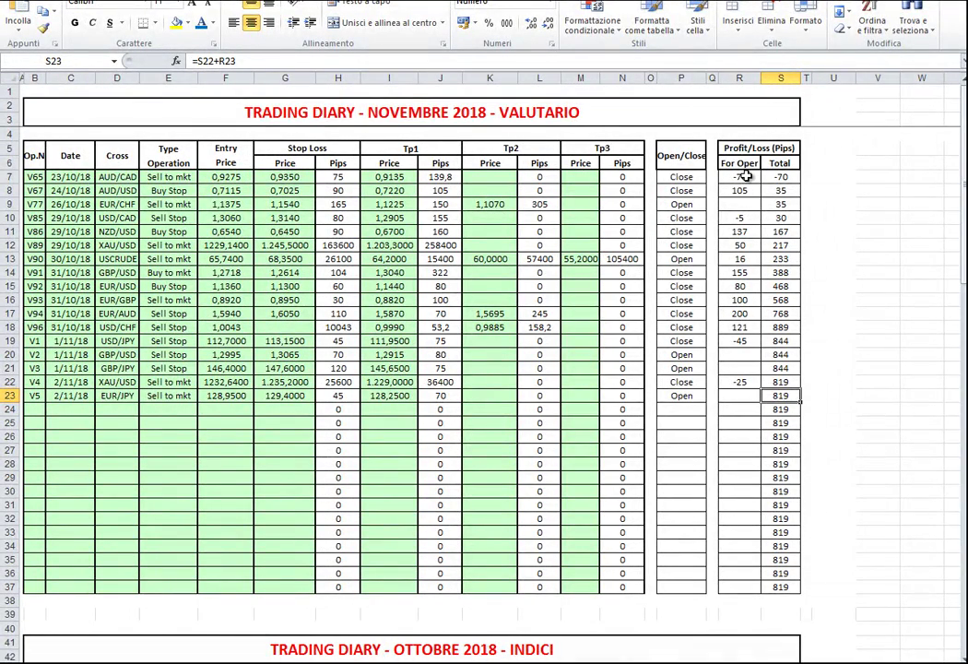
Go through the losing November currency trades by selecting their per-operation results in R7, R10, R19 and R22.
{"action": "left_click", "coordinate": [745, 176]}
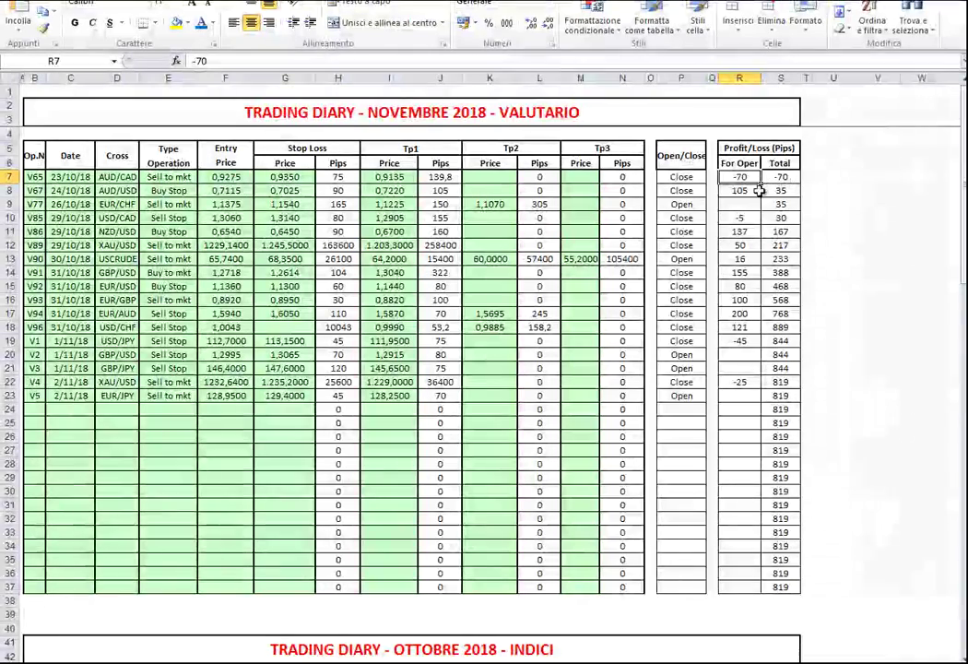
{"action": "left_click", "coordinate": [742, 217]}
{"action": "left_click", "coordinate": [745, 341]}
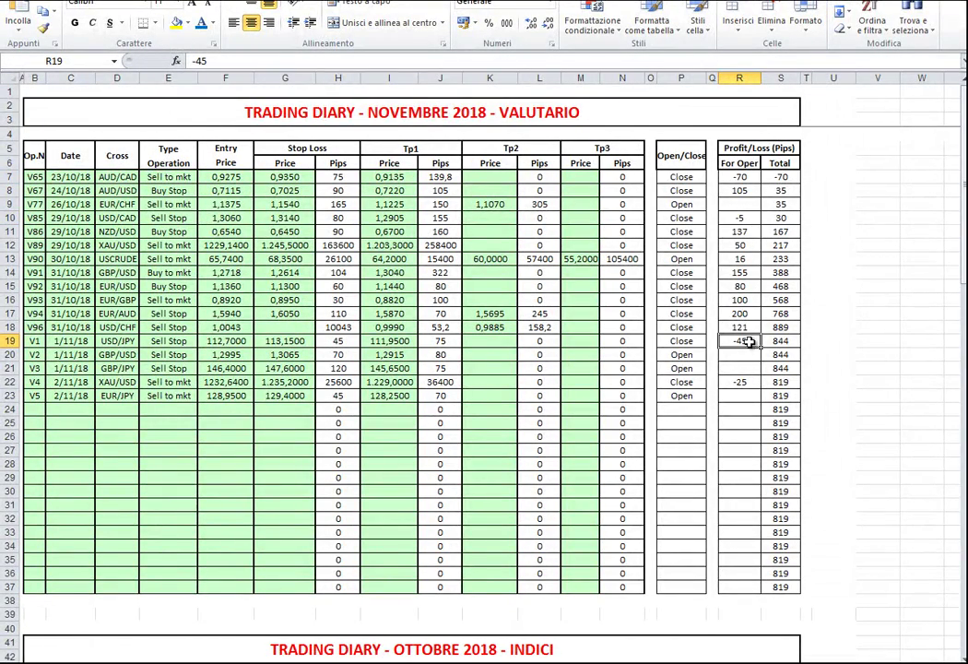
{"action": "left_click", "coordinate": [742, 382]}
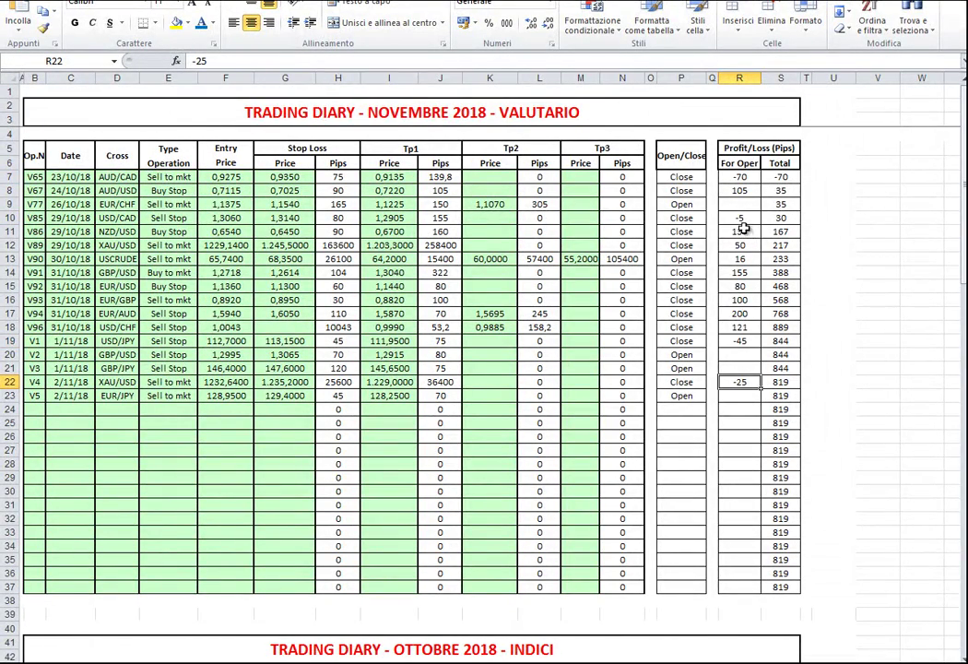
Go through the winning November currency trades by selecting their per-operation results in R8 and one by one from R11 to R18.
{"action": "left_click", "coordinate": [743, 191]}
{"action": "left_click", "coordinate": [745, 231]}
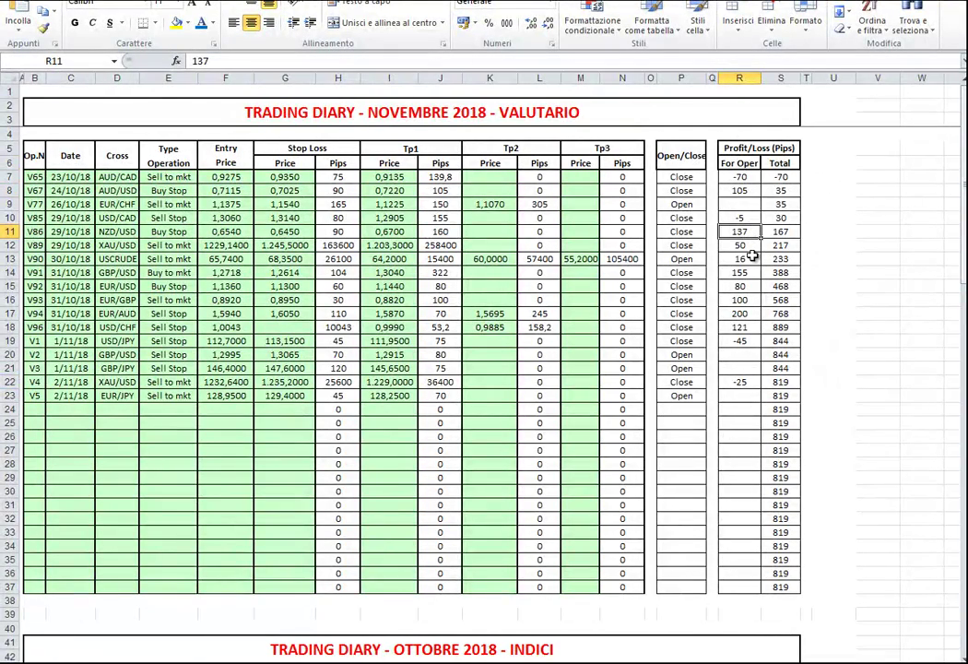
{"action": "left_click", "coordinate": [744, 246]}
{"action": "left_click", "coordinate": [744, 260]}
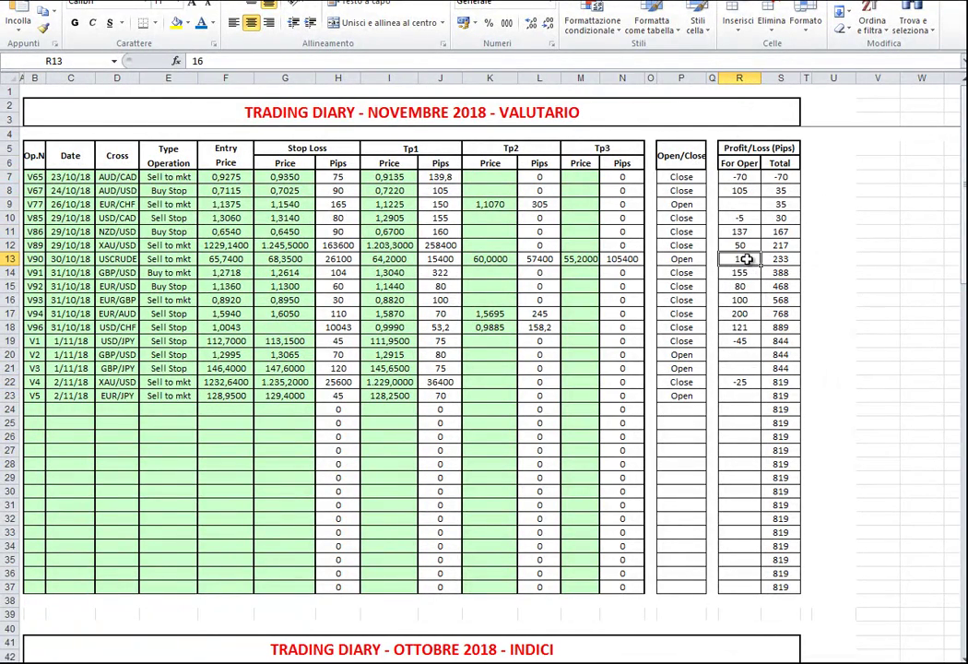
{"action": "left_click", "coordinate": [745, 273]}
{"action": "left_click", "coordinate": [748, 286]}
{"action": "left_click", "coordinate": [752, 300]}
{"action": "left_click", "coordinate": [753, 313]}
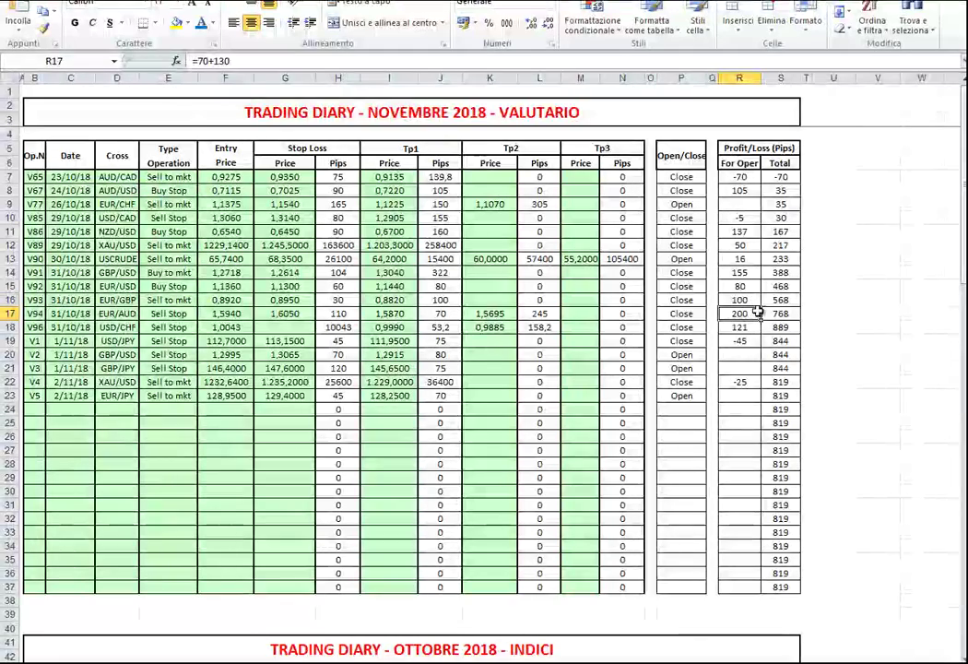
{"action": "key", "text": "Down"}
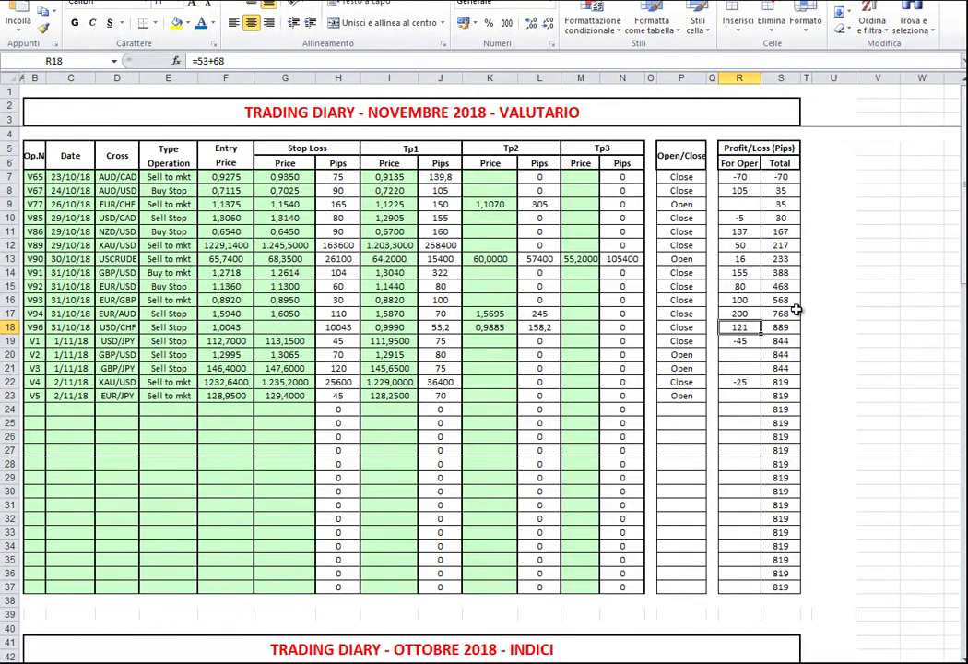
Select the running total of November index trade I4 on Ger30 in S49 and examine the stock trades section below.
{"action": "scroll", "coordinate": [648, 394], "scroll_direction": "down", "scroll_amount": 2}
{"action": "scroll", "coordinate": [648, 393], "scroll_direction": "up", "scroll_amount": 2}
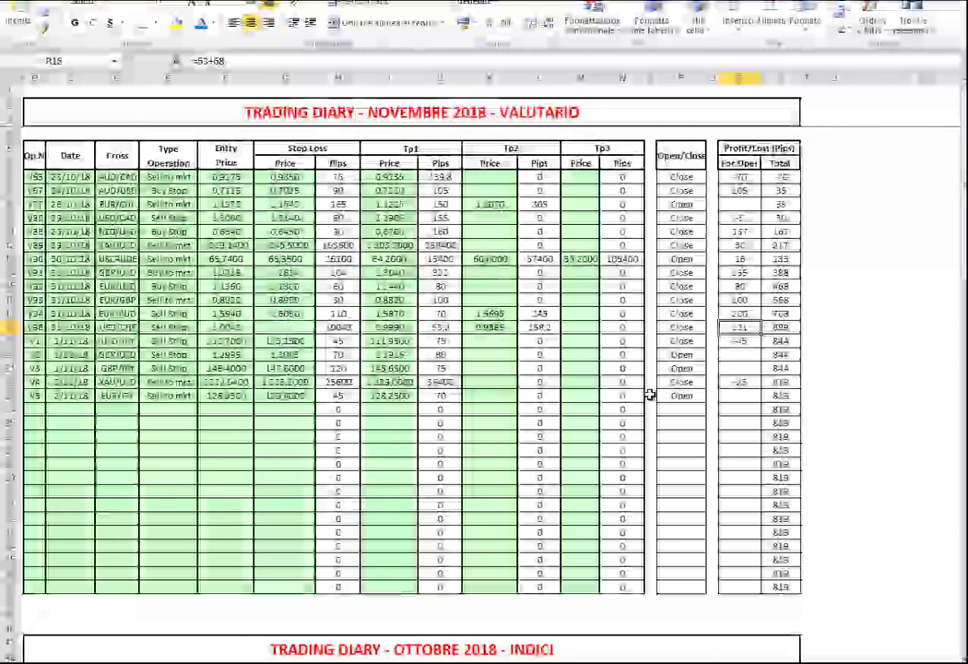
{"action": "scroll", "coordinate": [649, 394], "scroll_direction": "down", "scroll_amount": 8}
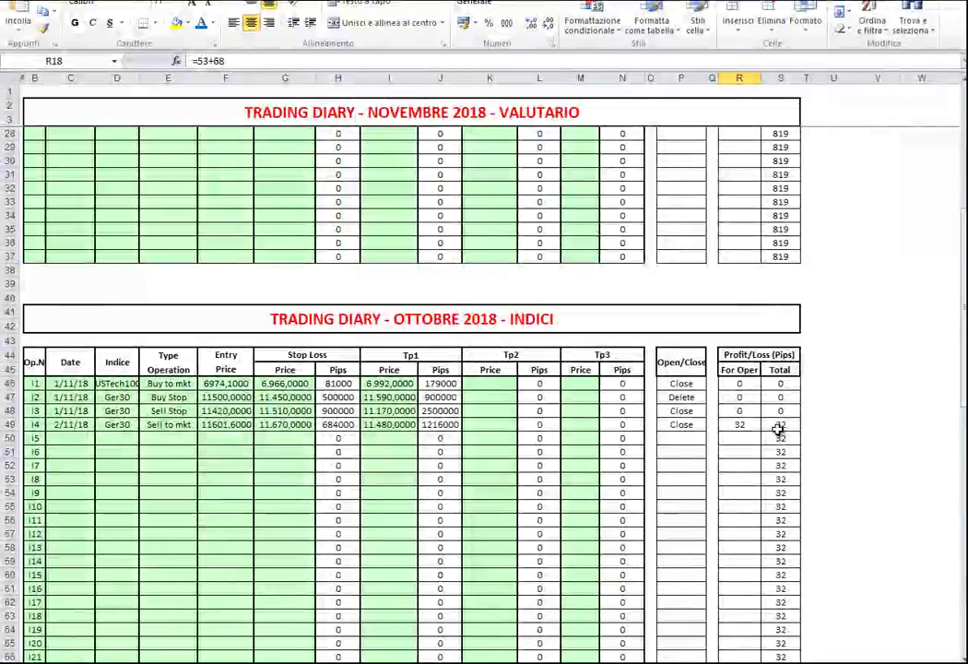
{"action": "left_click", "coordinate": [779, 424]}
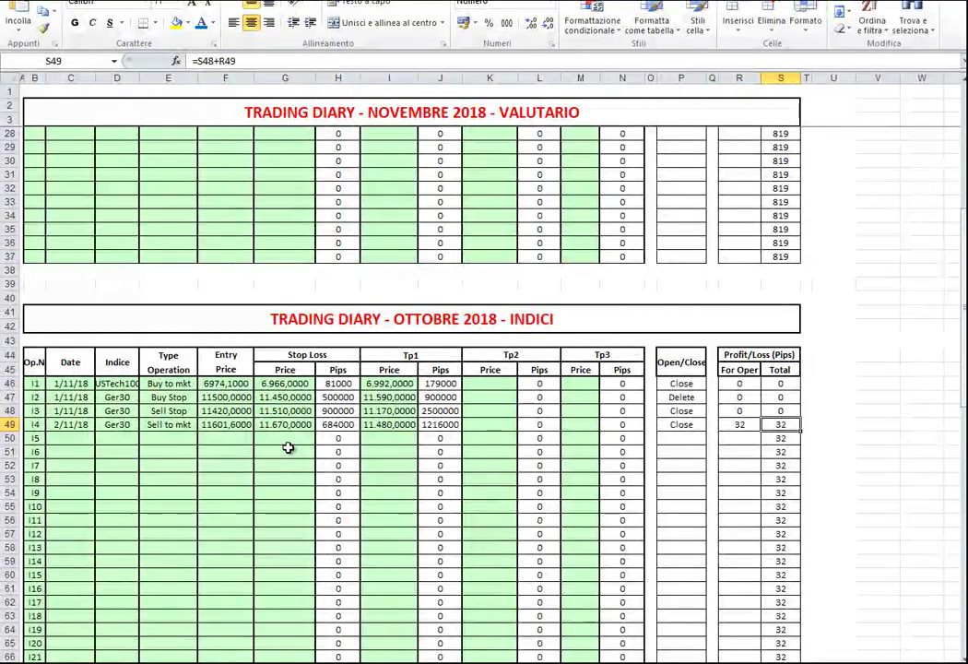
{"action": "scroll", "coordinate": [288, 447], "scroll_direction": "down", "scroll_amount": 12}
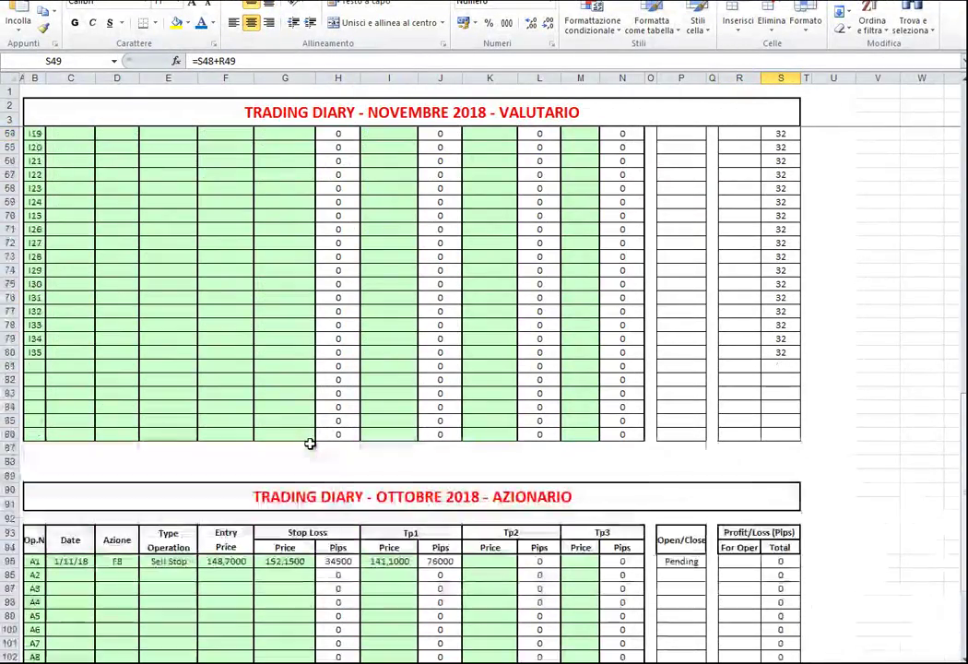
{"action": "scroll", "coordinate": [310, 443], "scroll_direction": "down", "scroll_amount": 3}
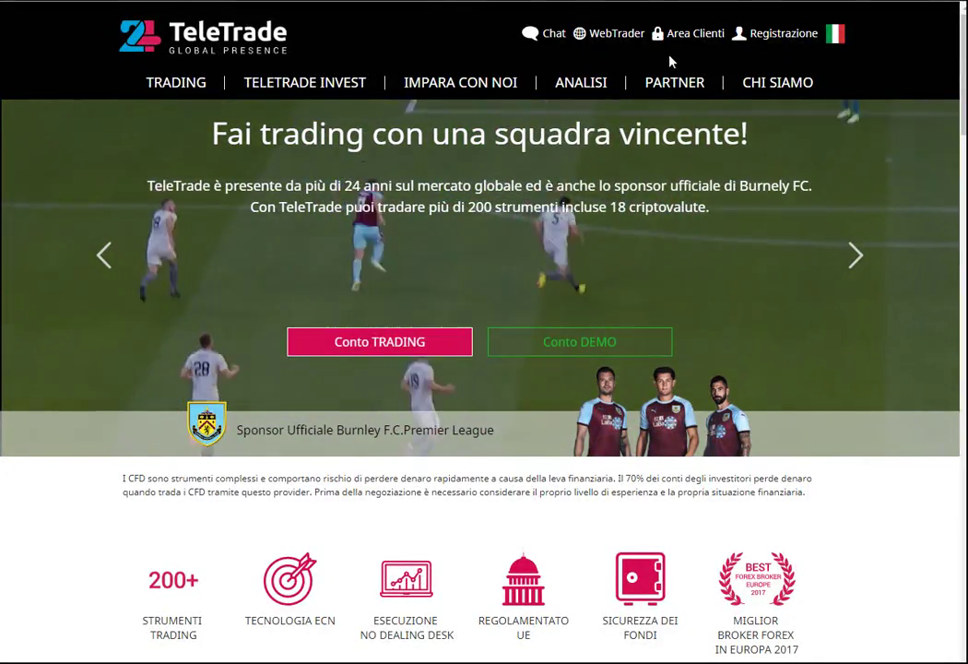
Switch to the TeleTrade website in the browser and open the Diretta Live page from its market analysis section.
{"action": "mouse_move", "coordinate": [611, 89]}
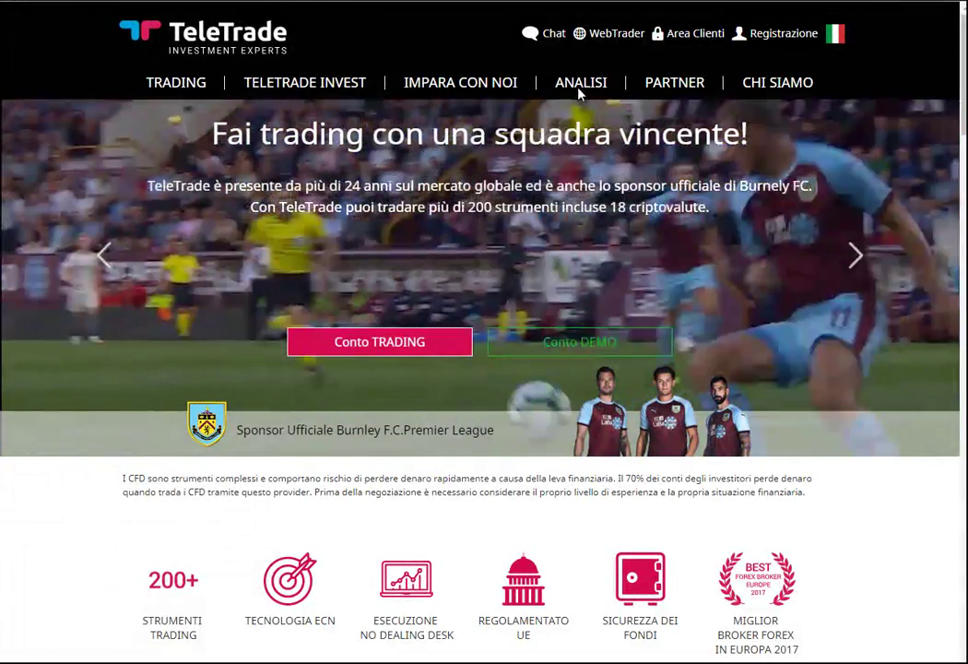
{"action": "mouse_move", "coordinate": [578, 89]}
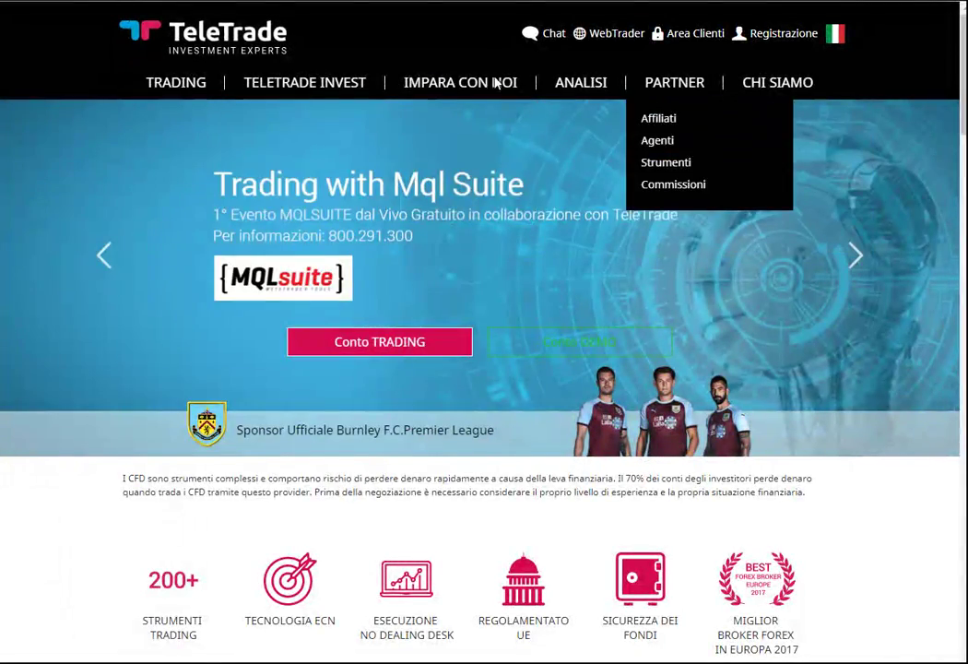
{"action": "mouse_move", "coordinate": [226, 83]}
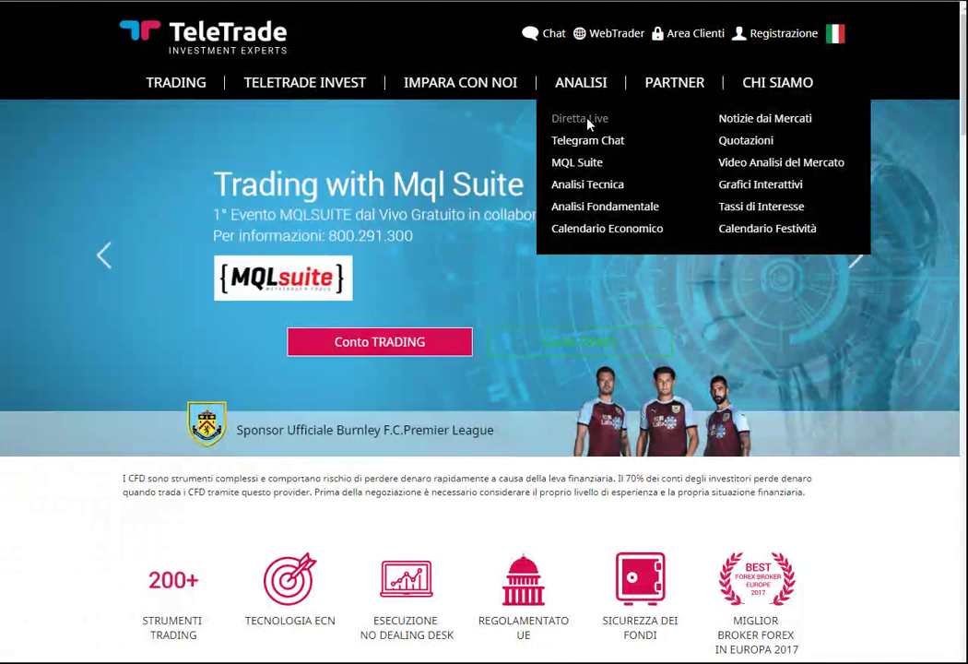
{"action": "left_click", "coordinate": [588, 123]}
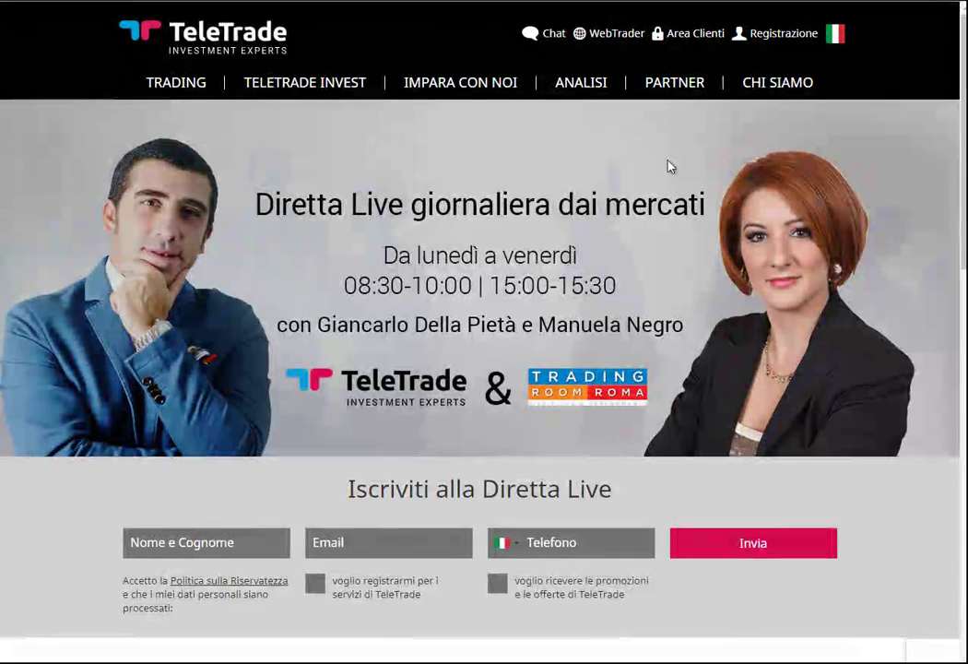